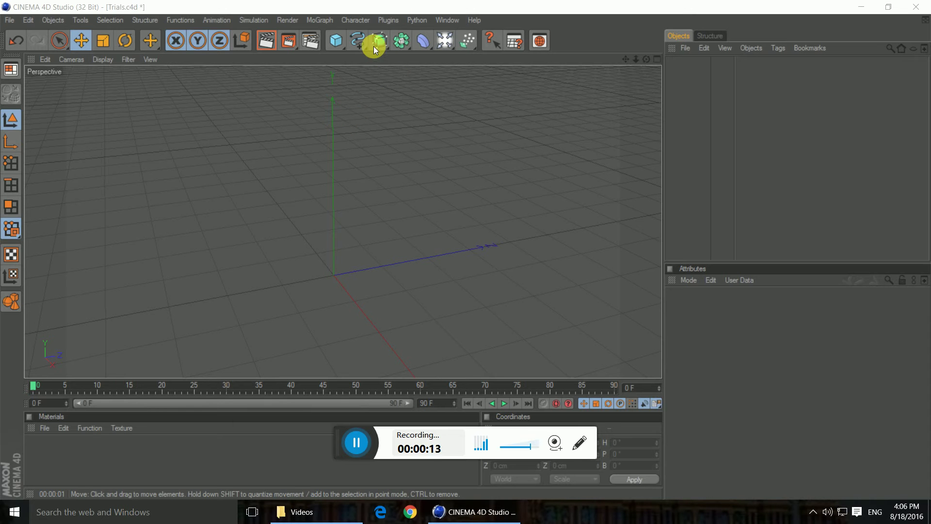
Add a cube to the scene and set its X size to 100 cm.
click(356, 442)
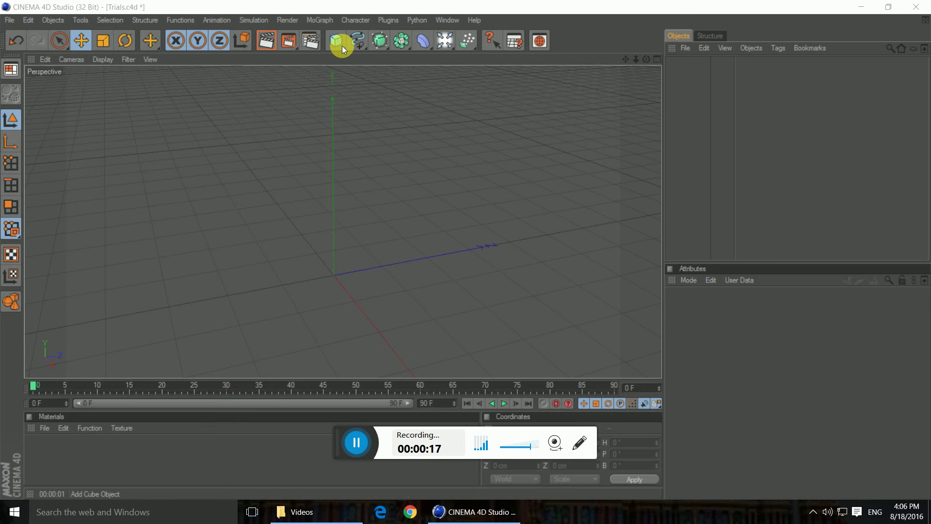
click(340, 46)
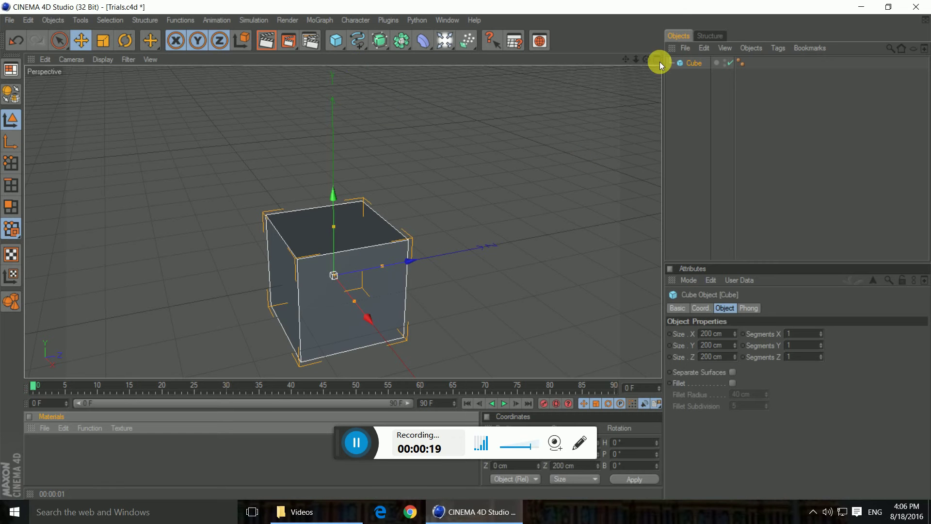
drag(647, 58, 645, 188)
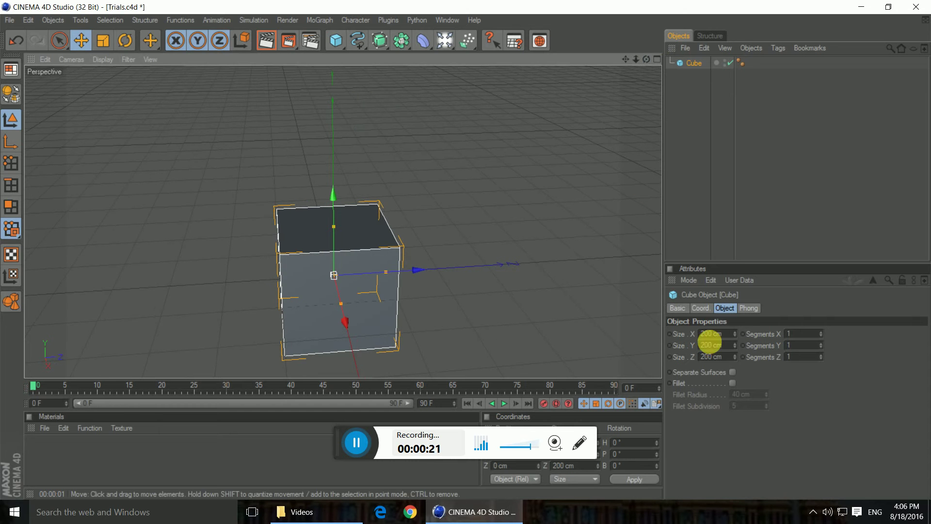
click(712, 334)
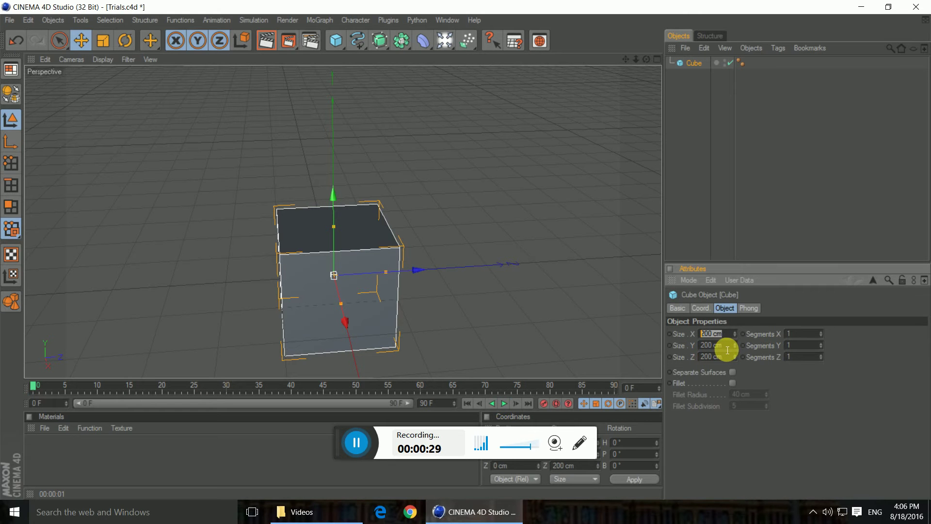
text(100)
key(Return)
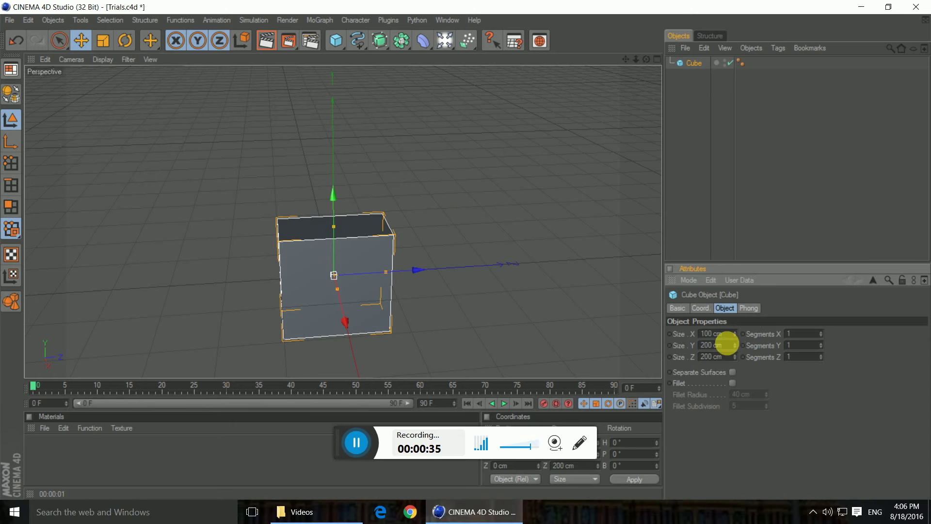
Set the cube's Y size to 500 cm and its Z size to 800 cm.
click(735, 348)
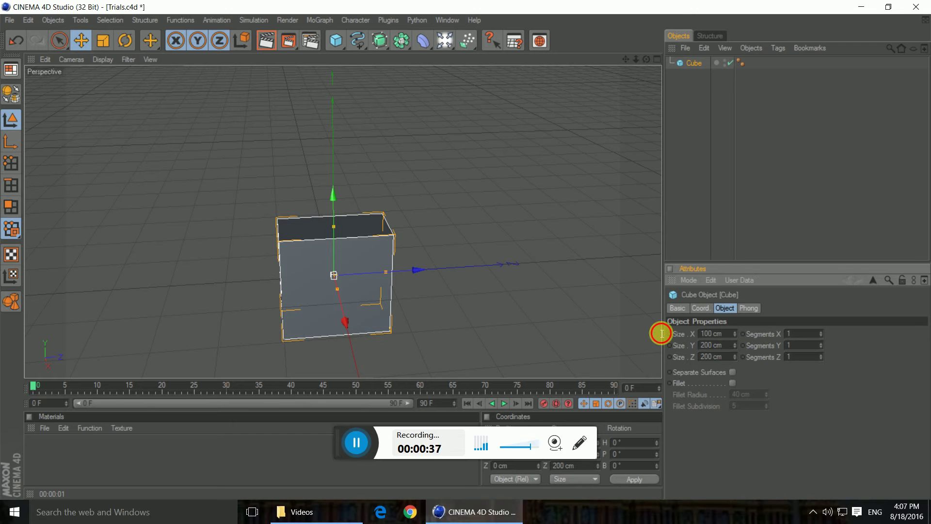
text(500)
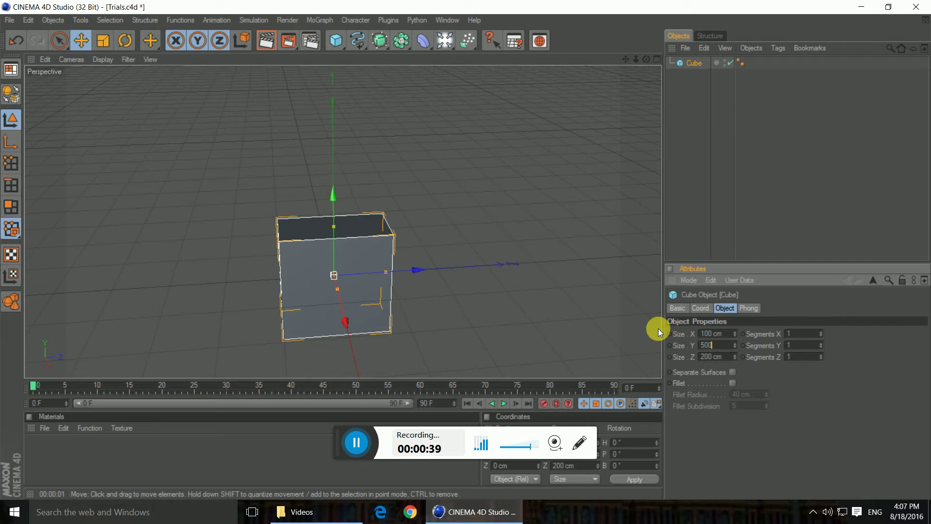
key(Return)
scroll(363, 221, down, 2)
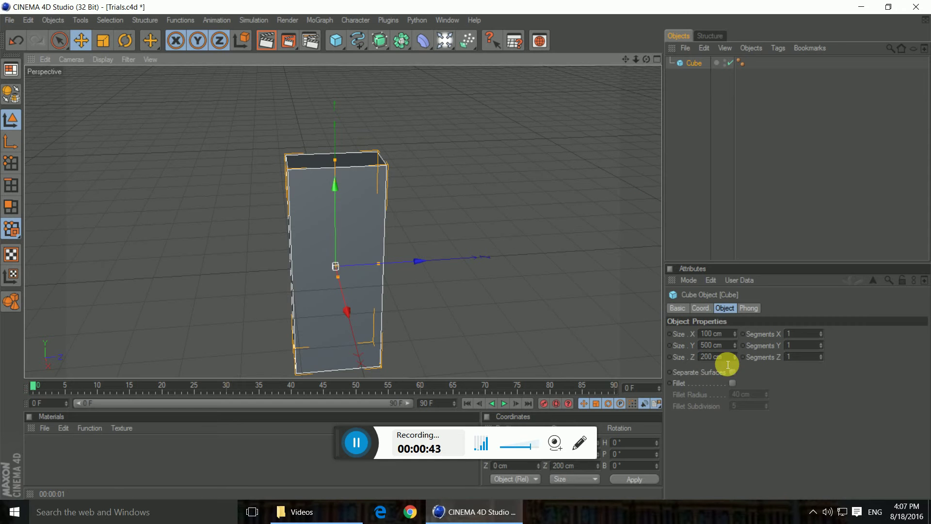
click(713, 358)
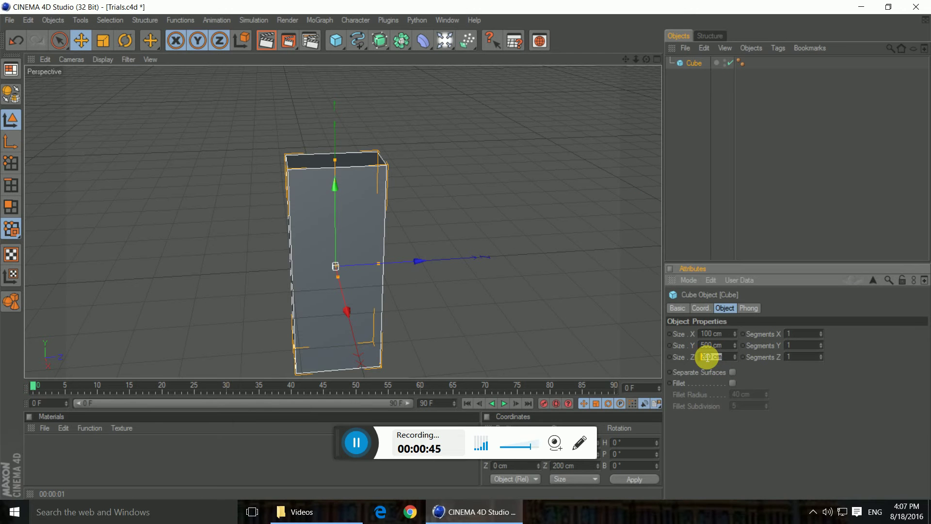
text(800)
key(Return)
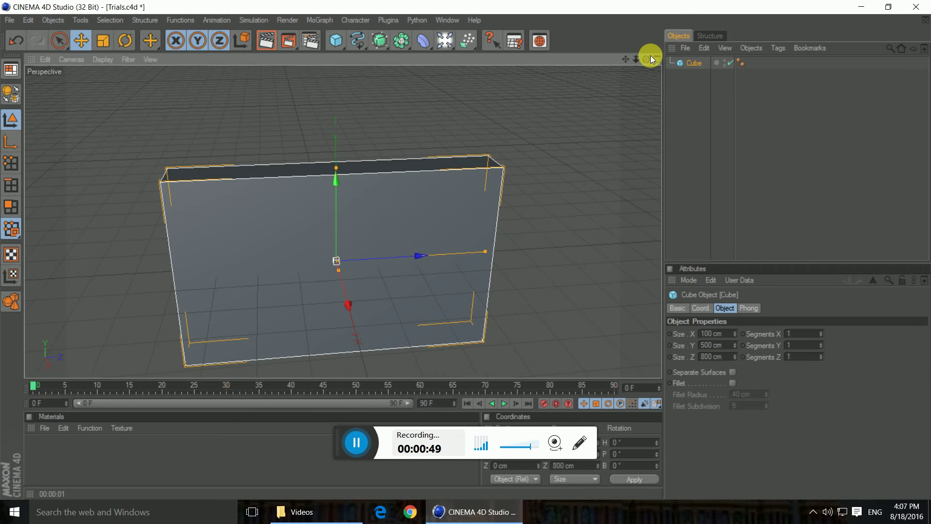
drag(649, 56, 633, 59)
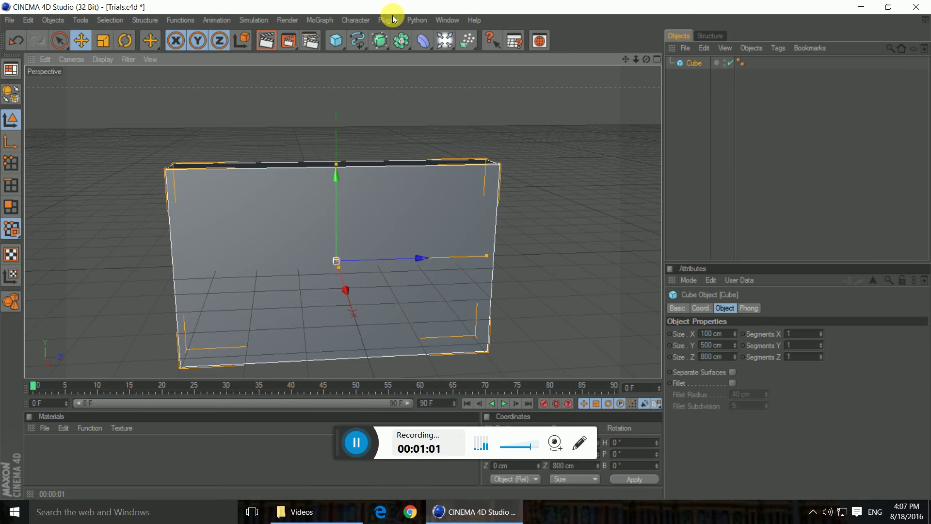
Add a rectangle spline in the ZY plane and shift it along Z to about -159 cm, slightly lowered.
click(688, 124)
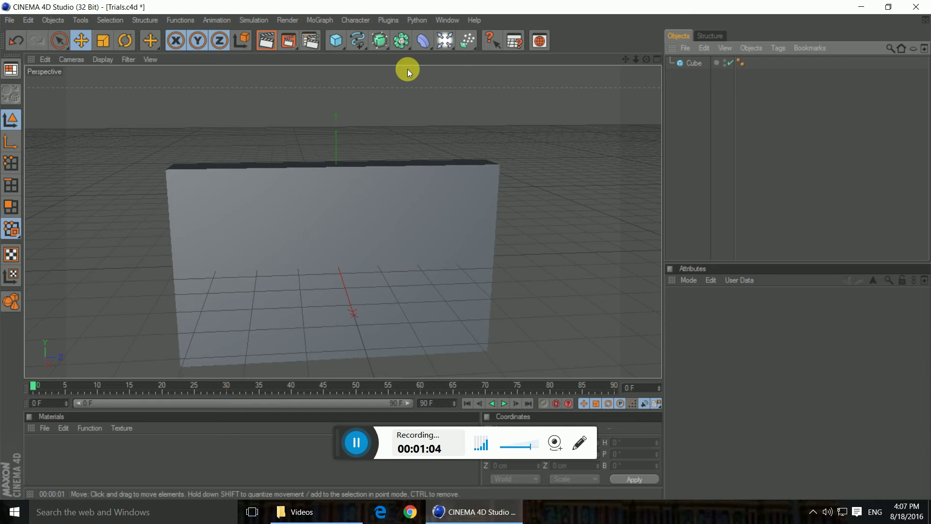
click(356, 41)
click(410, 115)
click(754, 379)
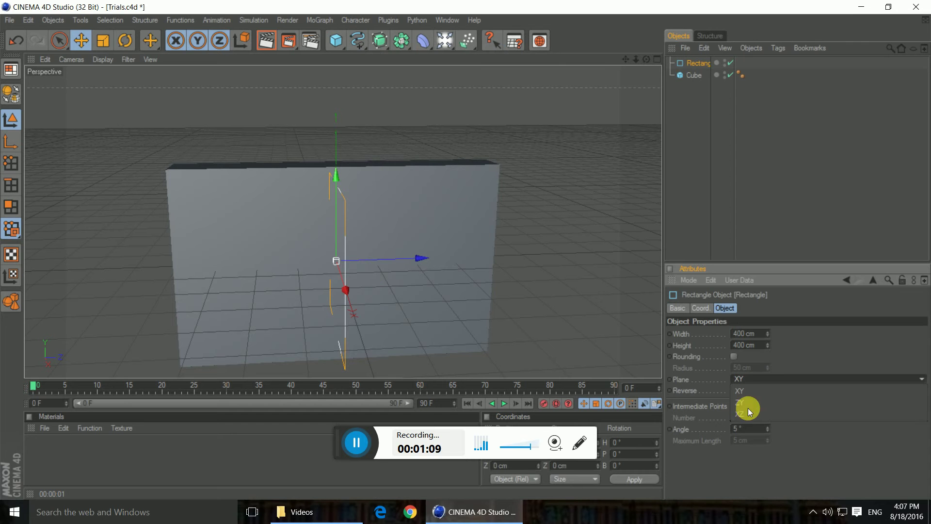
click(760, 403)
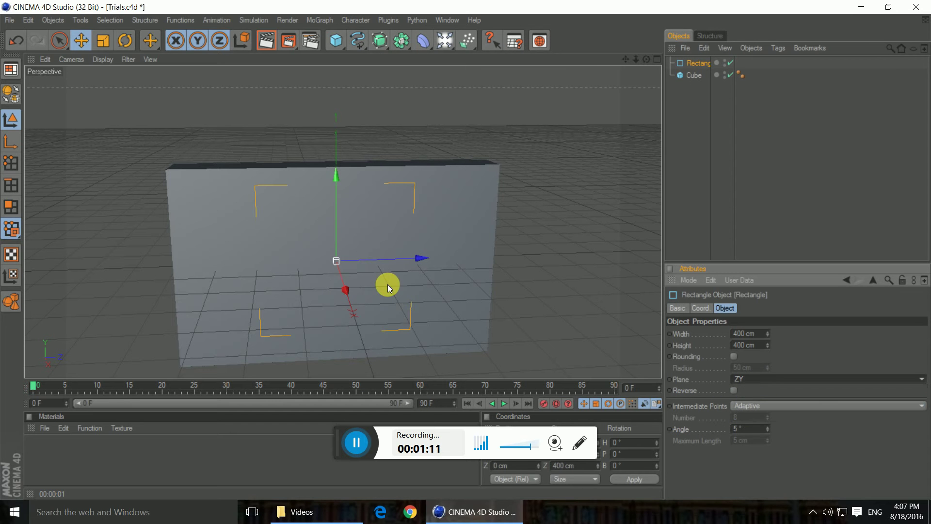
drag(418, 258, 357, 260)
drag(275, 200, 274, 207)
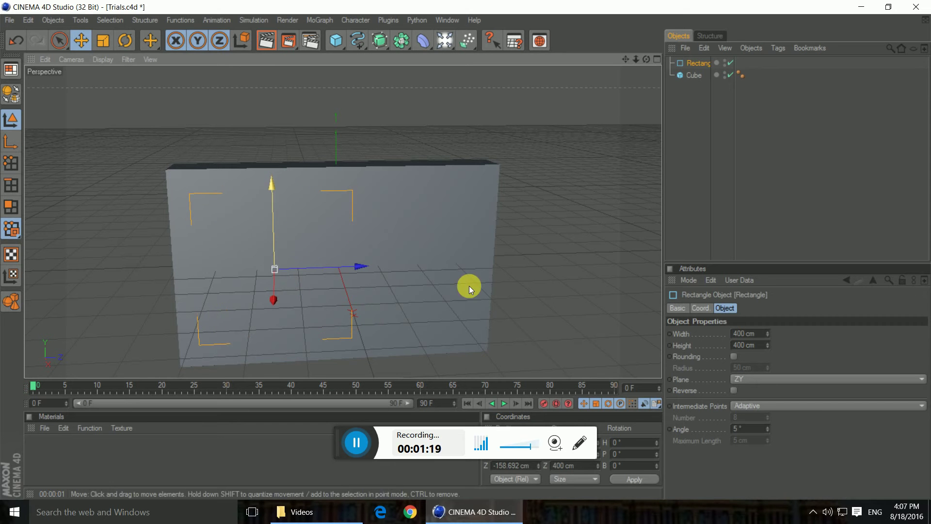
Set the rectangle's width to 350 cm and move it to Z about -209 cm, near the lower left of the cube's face.
click(757, 334)
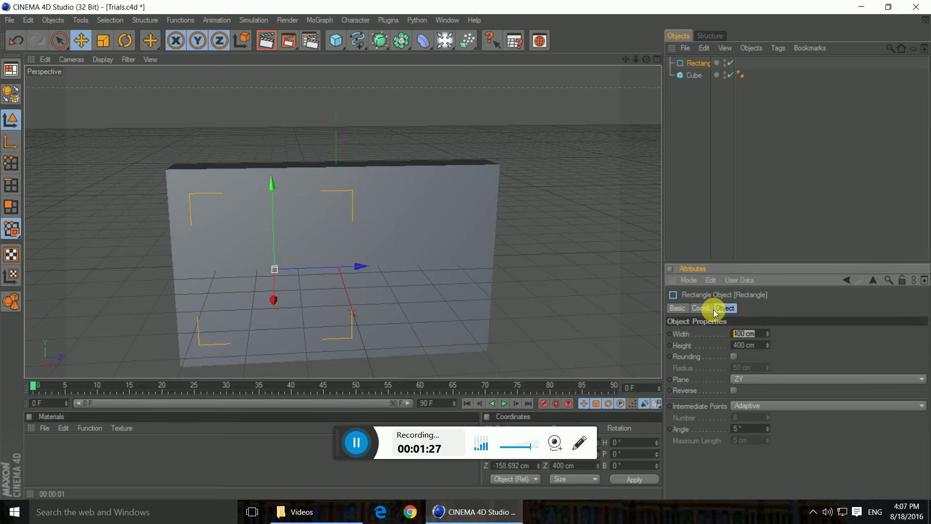
text(350)
key(Return)
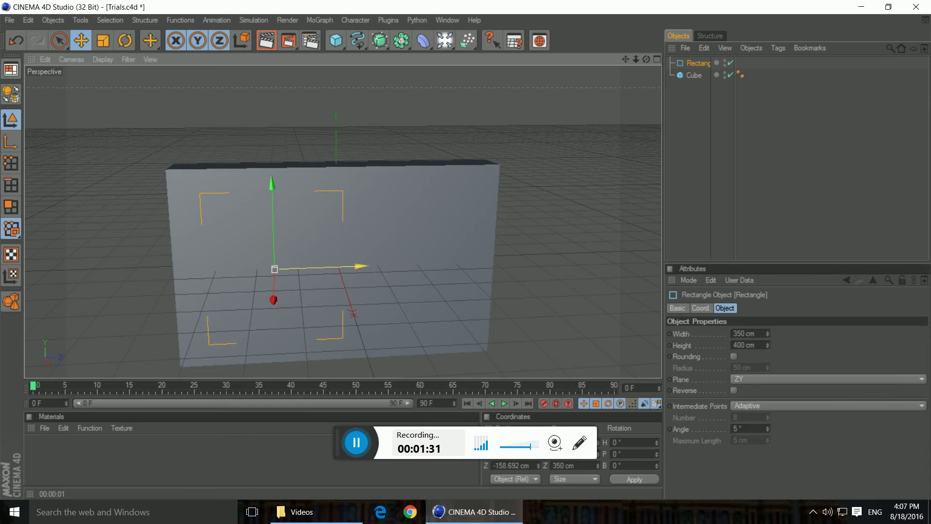
drag(351, 266, 342, 267)
drag(251, 301, 263, 254)
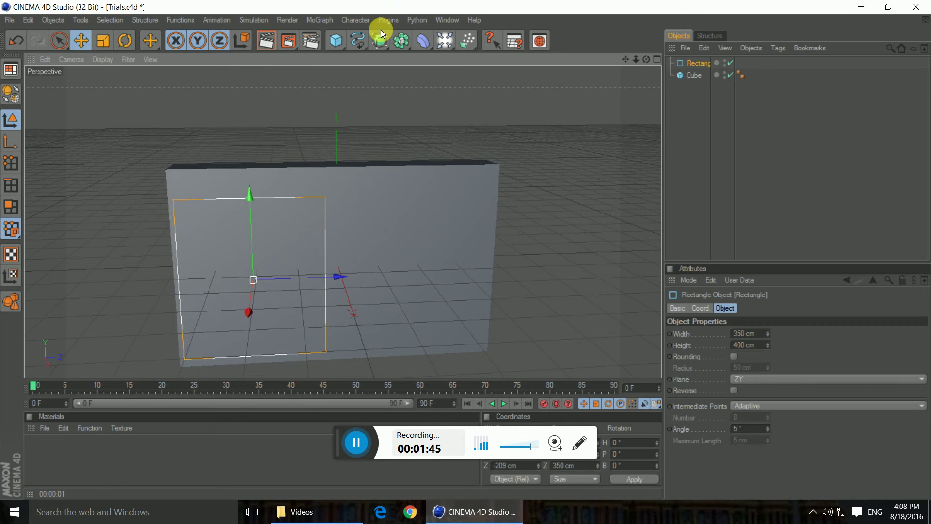
Duplicate the rectangle and move the copy along Z to about 204 cm, over the right half of the cube.
click(704, 64)
key(ctrl+c)
key(ctrl+v)
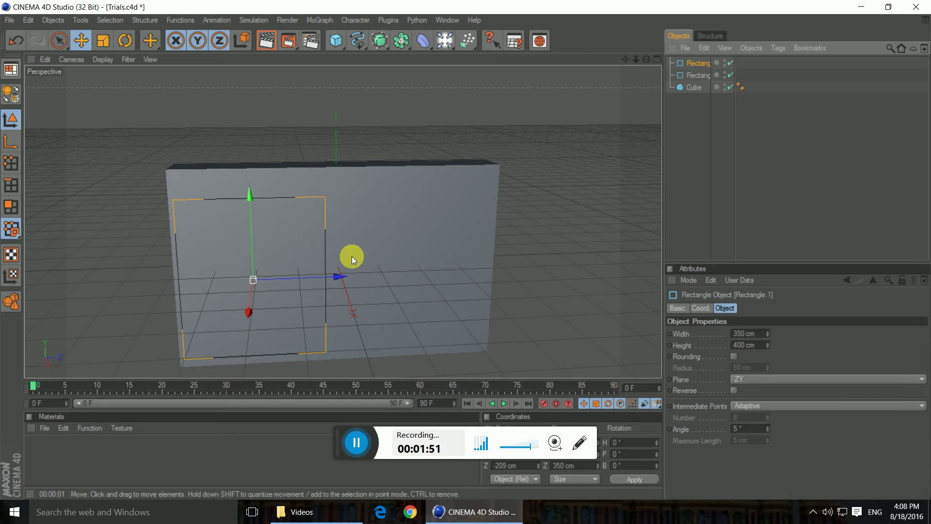
drag(342, 276, 512, 271)
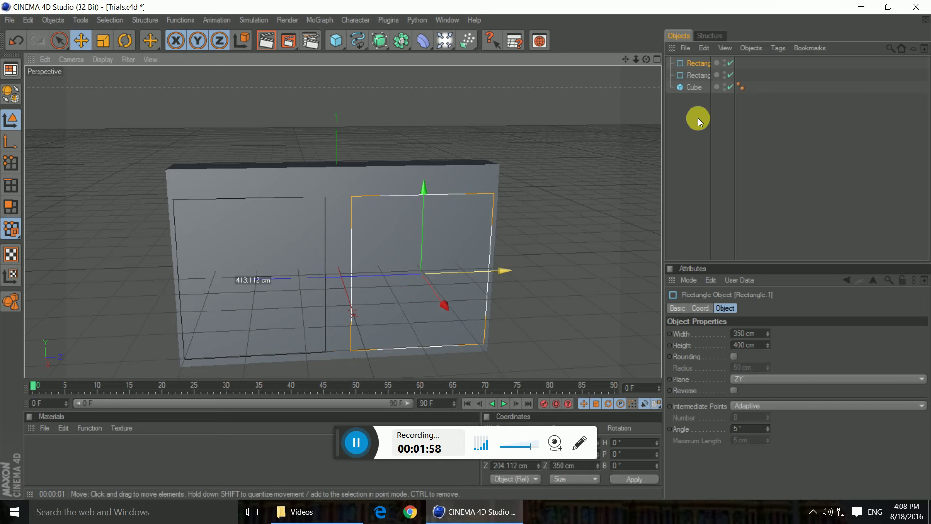
Make both rectangles editable and connect them into a single spline.
click(701, 62)
ctrl+click(693, 76)
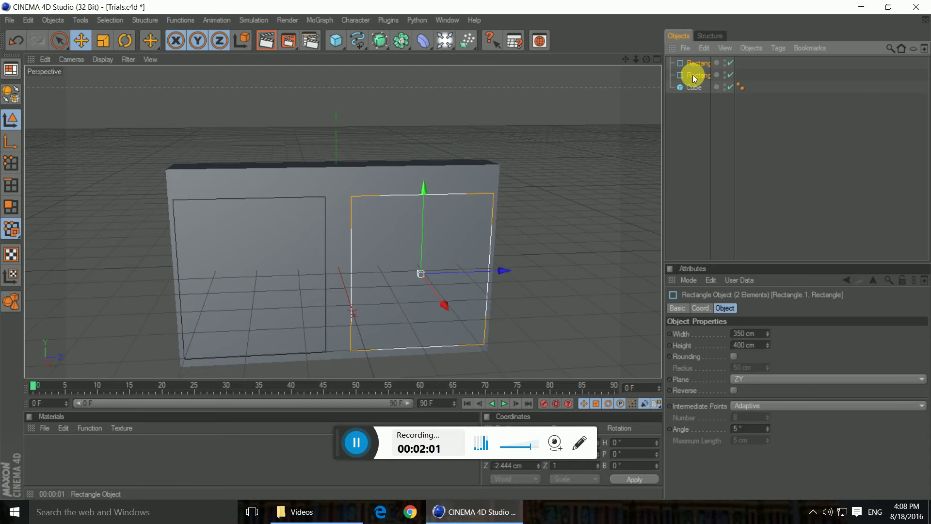
key(c)
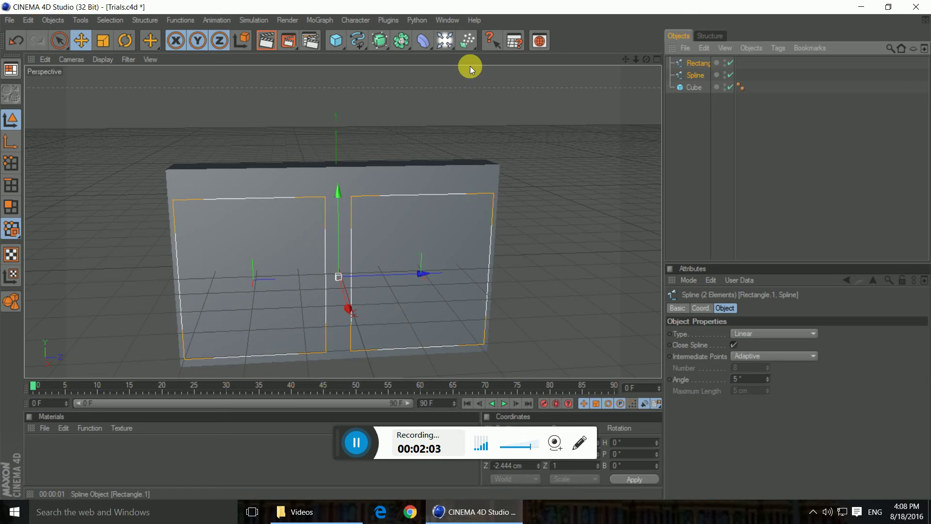
click(182, 20)
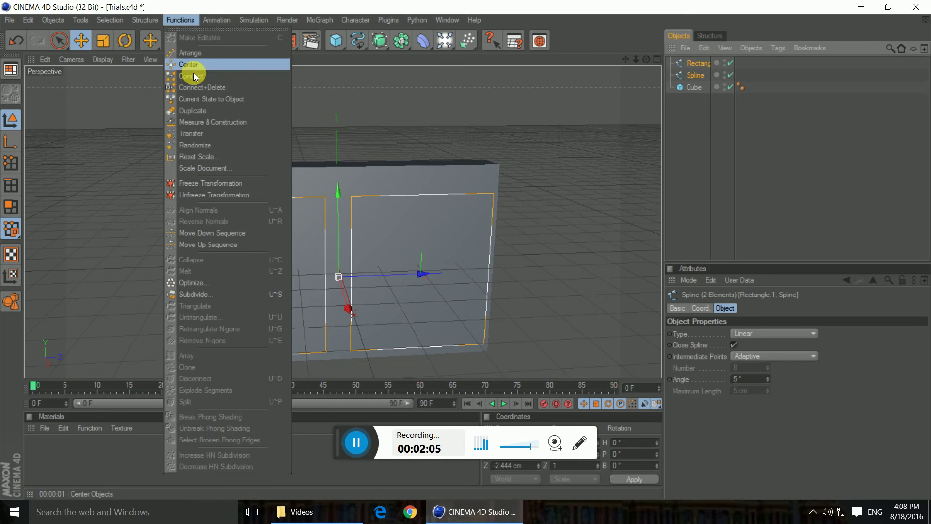
click(193, 75)
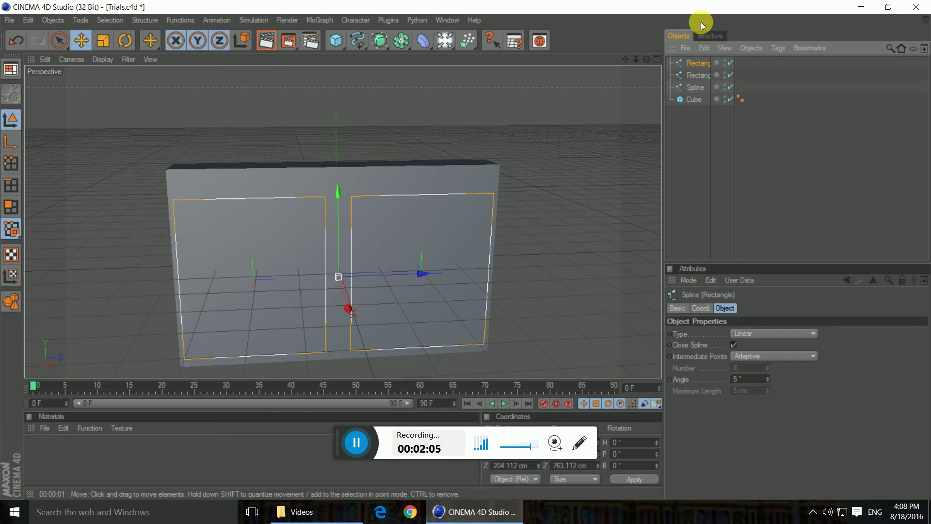
Delete the two separate source splines, keeping only the connected one.
ctrl+click(688, 86)
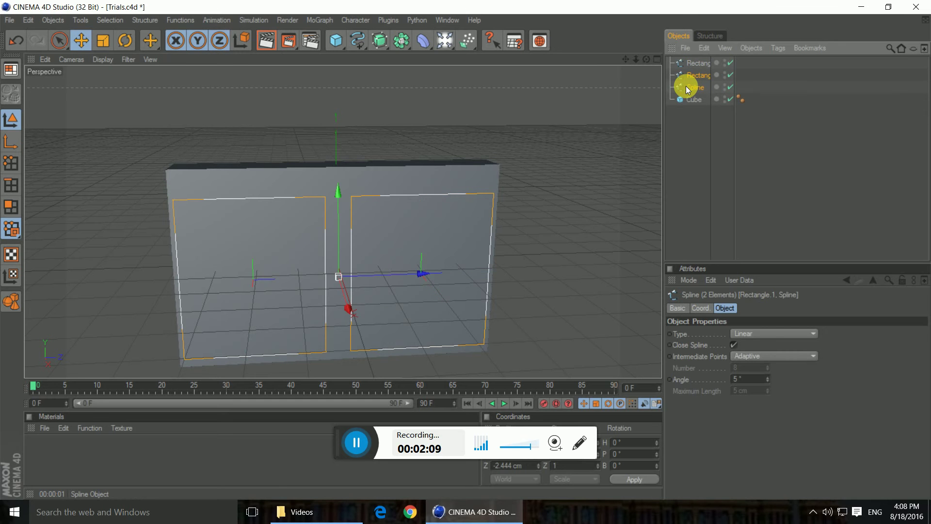
key(Delete)
click(705, 62)
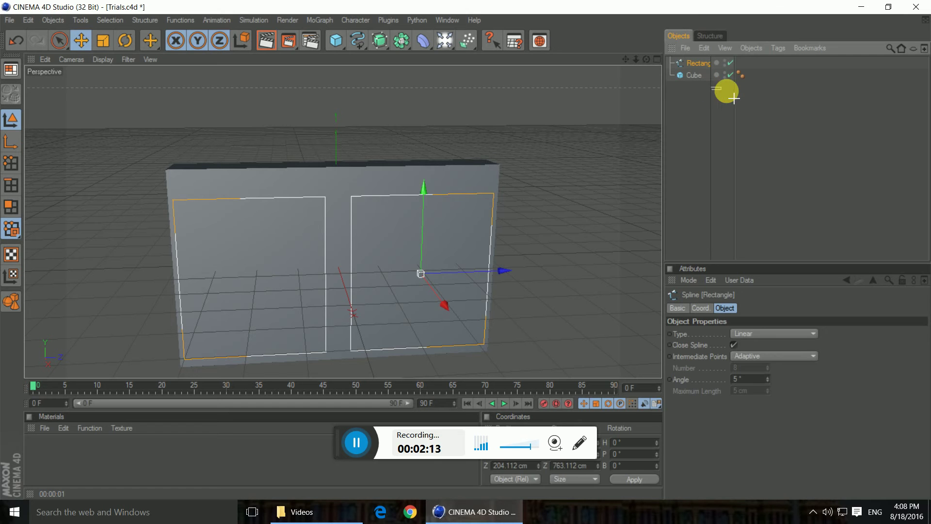
click(712, 99)
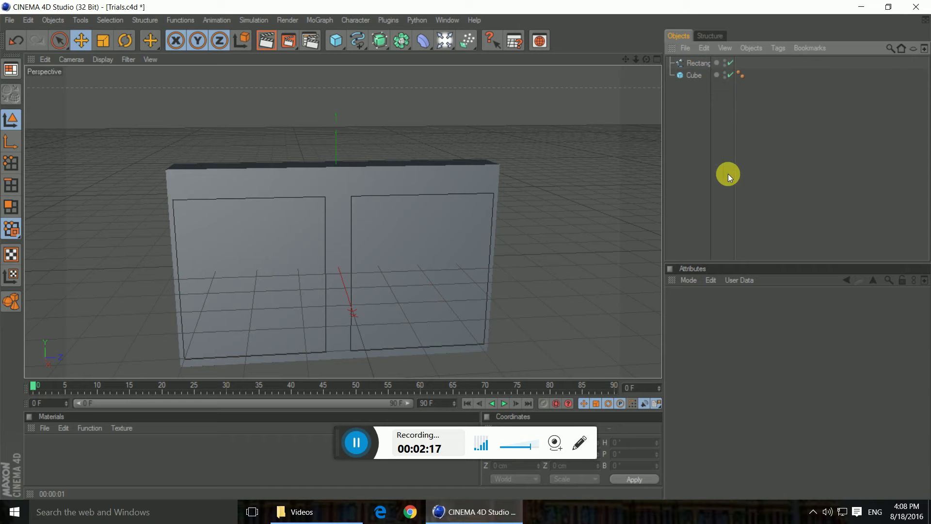
Widen the object list's name column and move the connected spline slightly upward along Y.
drag(735, 172, 746, 172)
click(694, 61)
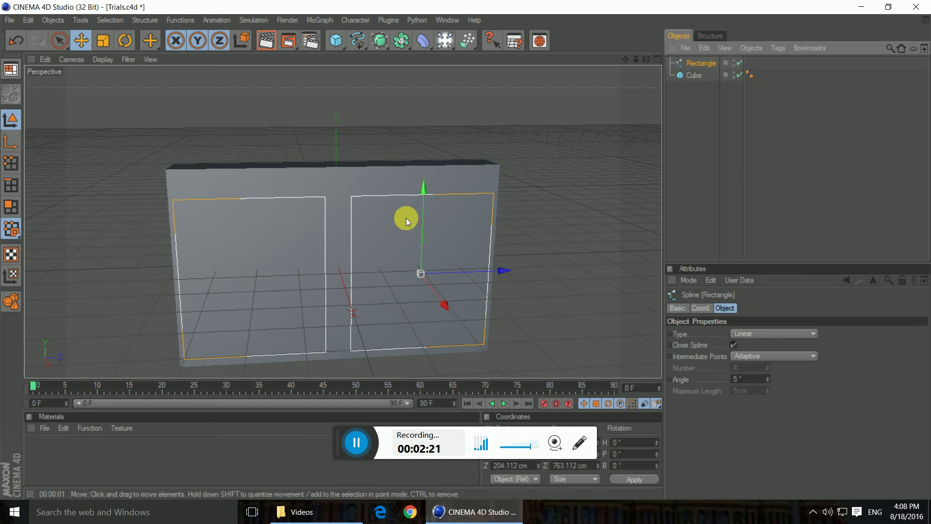
drag(426, 216, 426, 207)
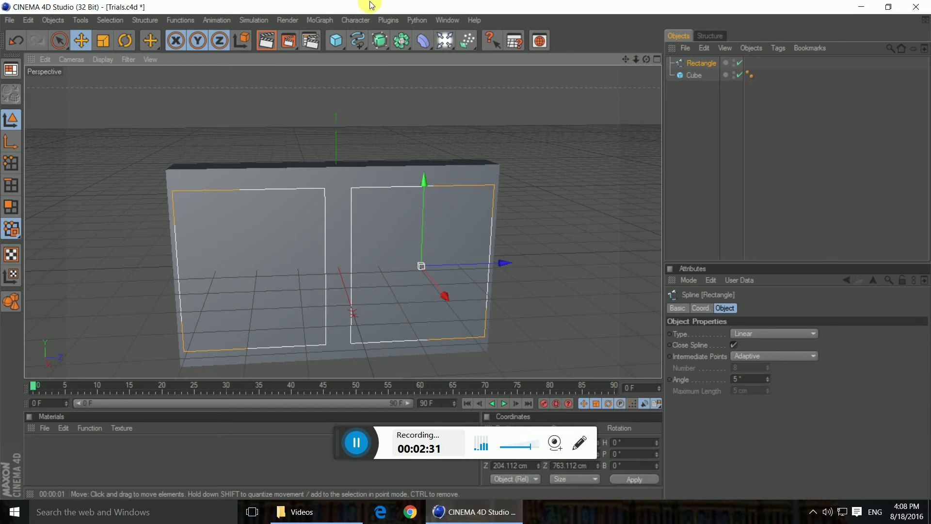
Add an Extrude NURBS containing the connected spline, and move the spline forward along X in front of the cube.
drag(380, 42, 514, 56)
drag(691, 65, 702, 63)
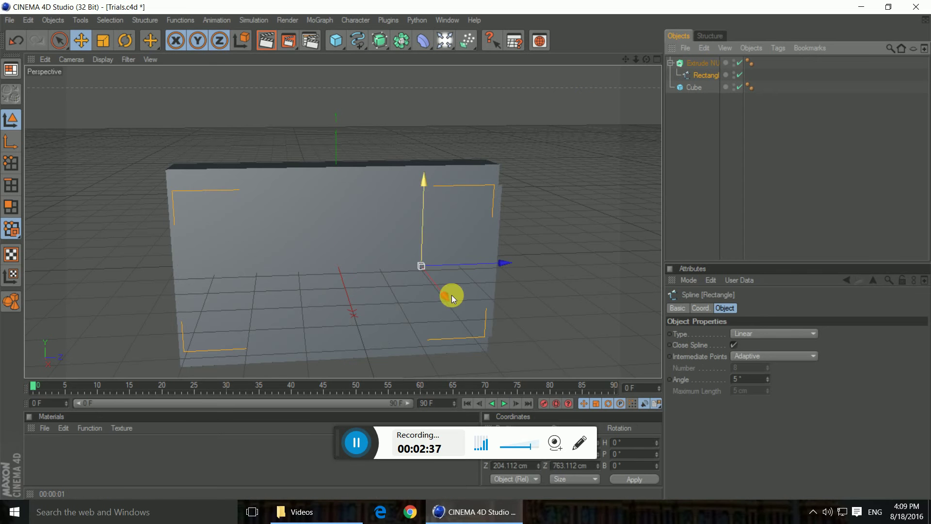
drag(445, 294, 450, 303)
Set the Extrude NURBS's Z movement to 0 cm.
click(705, 63)
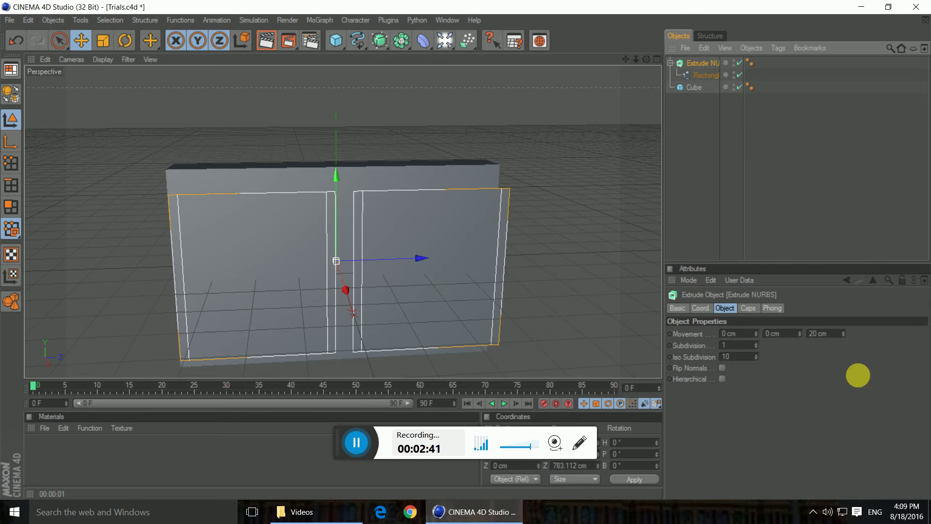
double_click(834, 335)
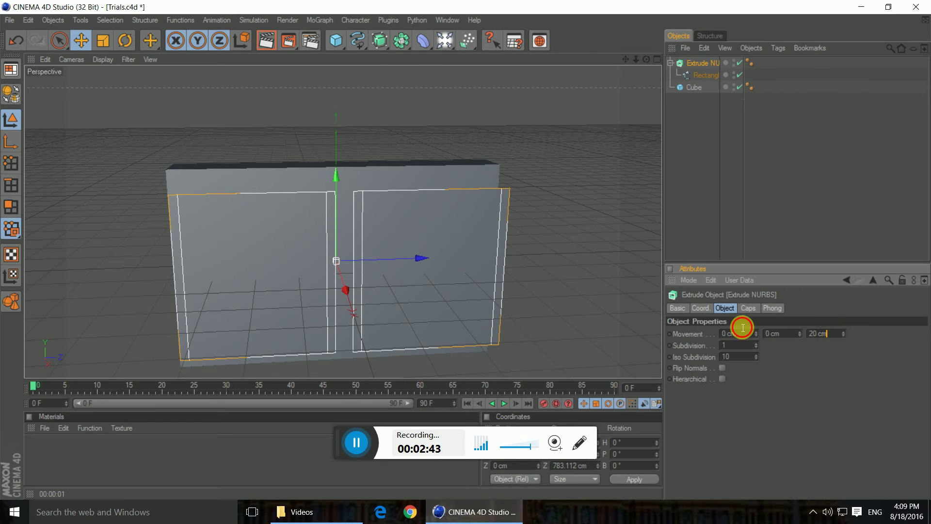
text(0)
key(Return)
Try extruding the spline along Y, and undo that movement change.
click(789, 341)
drag(789, 341, 693, 328)
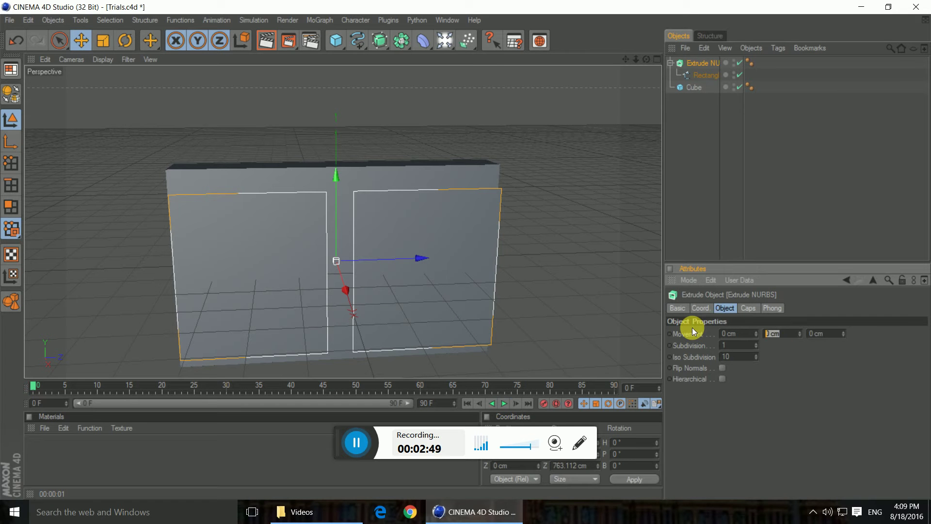
text(900)
key(Return)
key(ctrl+z)
Set the Extrude NURBS's X movement to 300 cm.
double_click(727, 333)
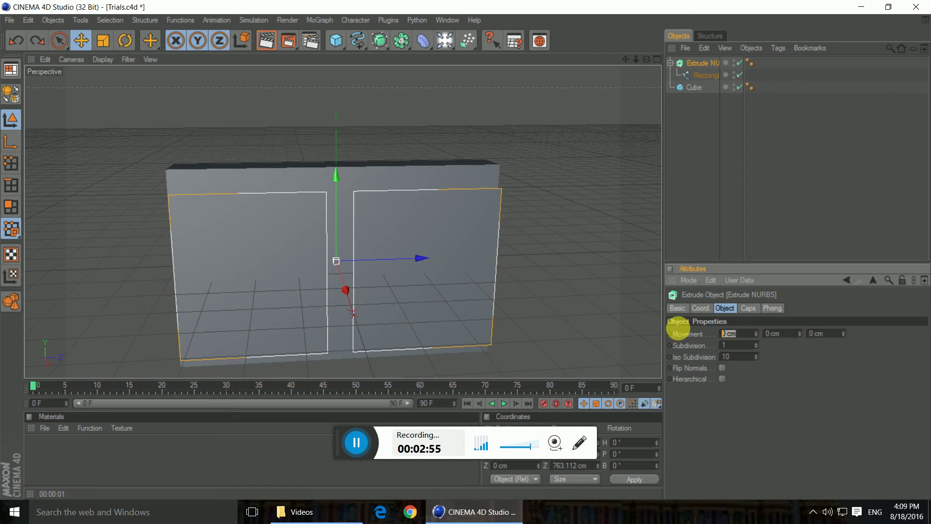
text(9)
text(00)
key(Return)
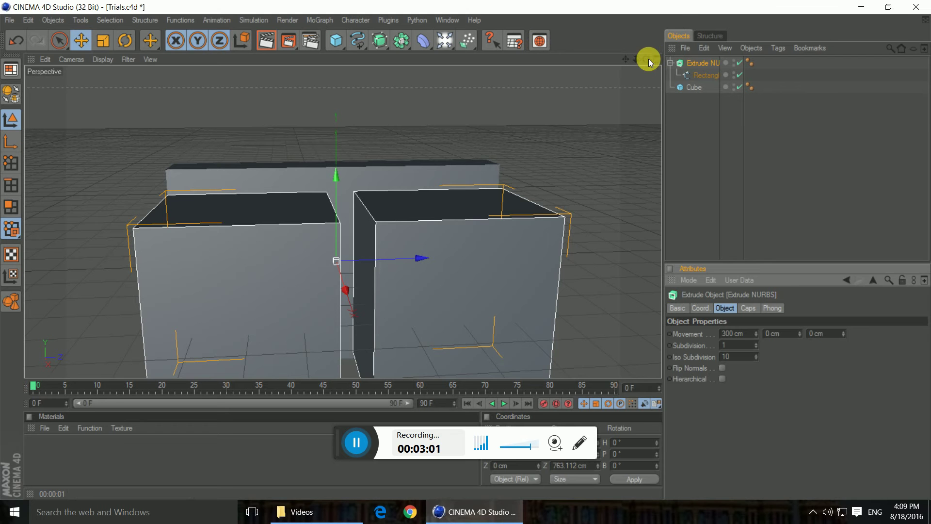
Add a Boole containing the cube first and the Extrude NURBS second, cutting the two openings through the cube.
mouse_move(647, 59)
mouse_down()
mouse_move(671, 68)
mouse_move(739, 58)
mouse_move(647, 59)
mouse_up()
mouse_move(418, 259)
mouse_down()
mouse_move(353, 261)
mouse_move(425, 251)
mouse_up()
drag(646, 59, 574, 77)
alt+middle_drag(416, 251, 493, 219)
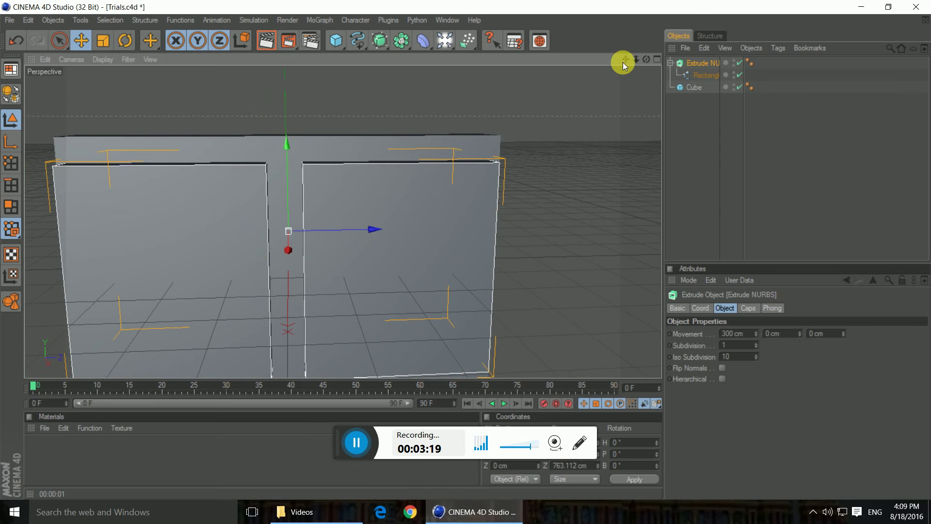
drag(628, 63, 634, 46)
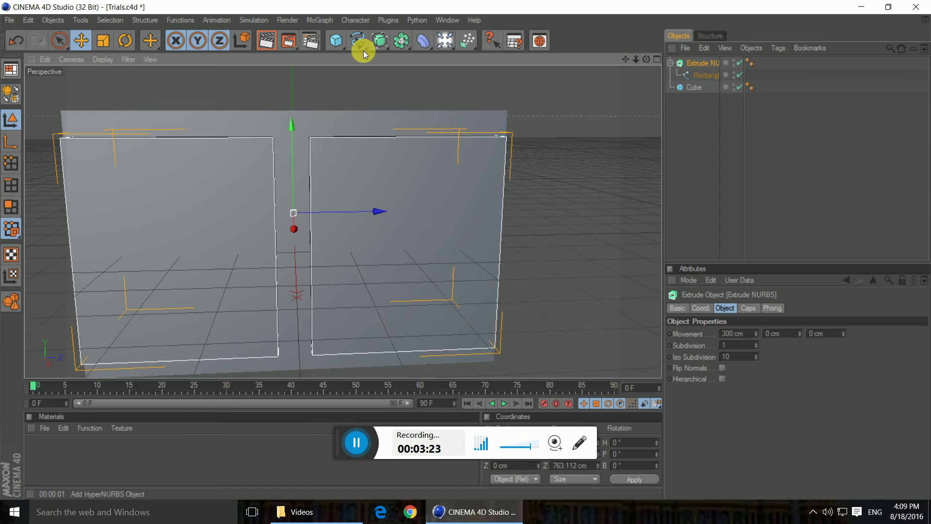
drag(397, 42, 553, 53)
click(698, 75)
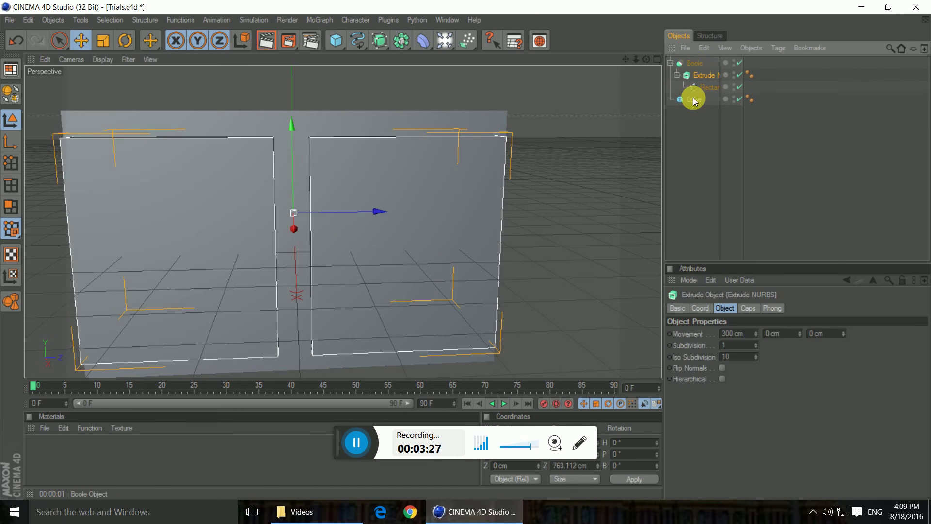
drag(702, 77, 682, 64)
click(677, 87)
click(667, 123)
click(667, 125)
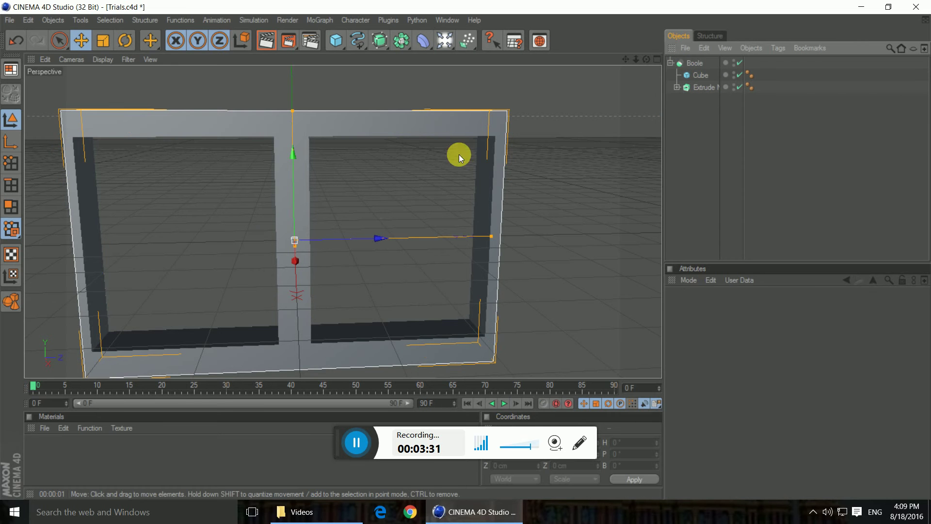
click(670, 64)
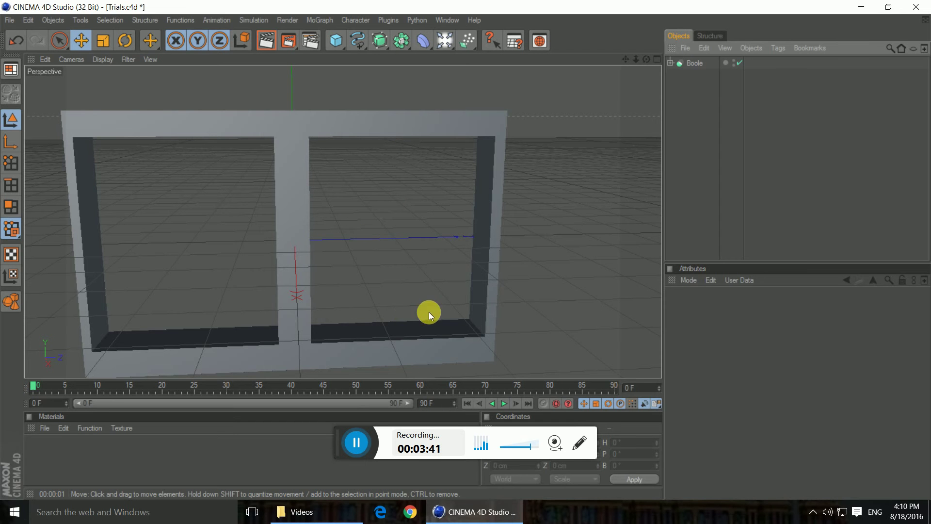
click(356, 442)
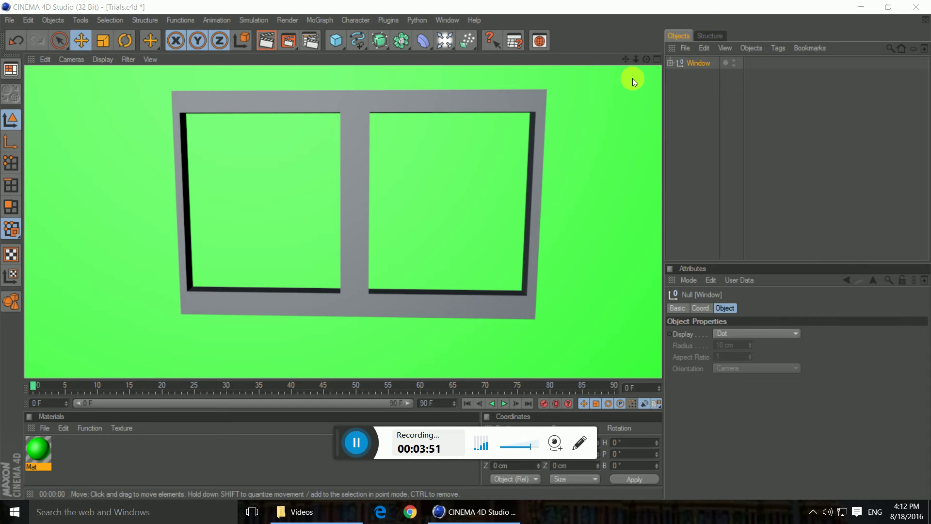
Move the Loft NURBS glass forward along X out of the window frame, and try deleting it, undoing only the deletion.
click(671, 61)
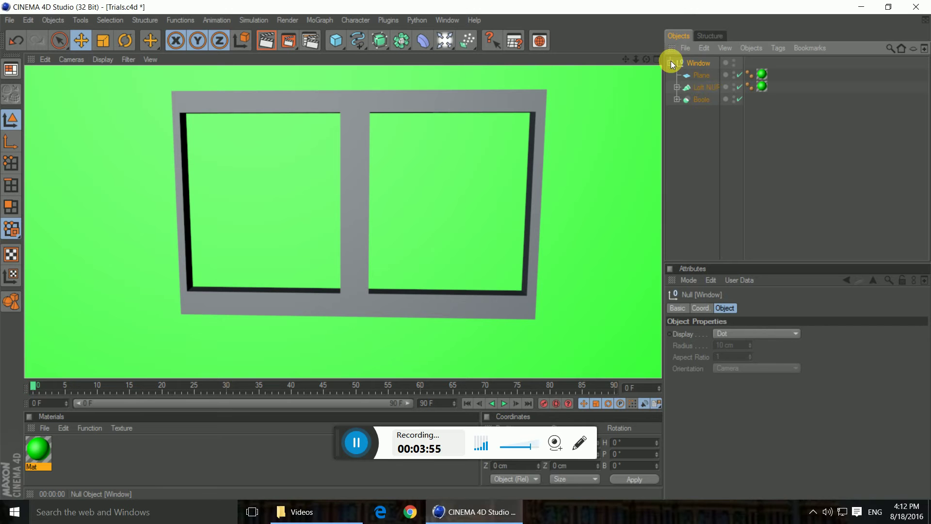
click(707, 88)
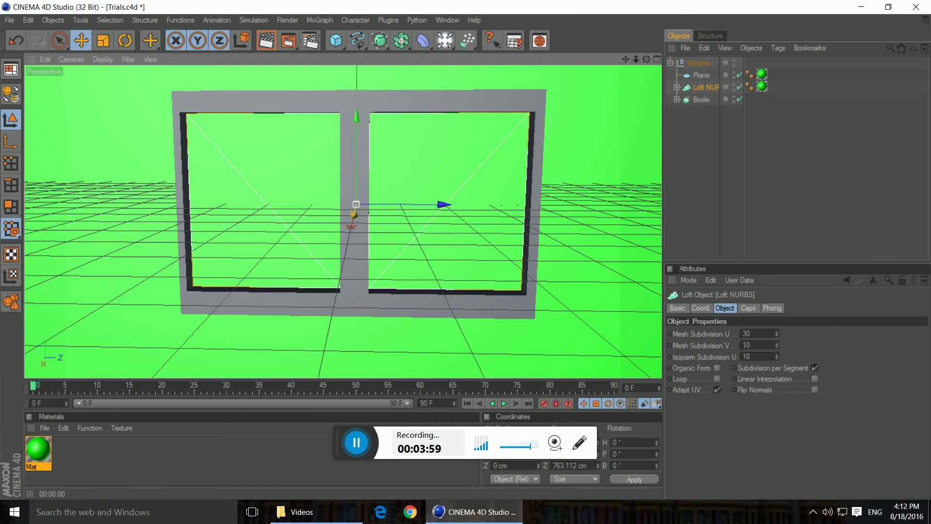
drag(353, 215, 351, 227)
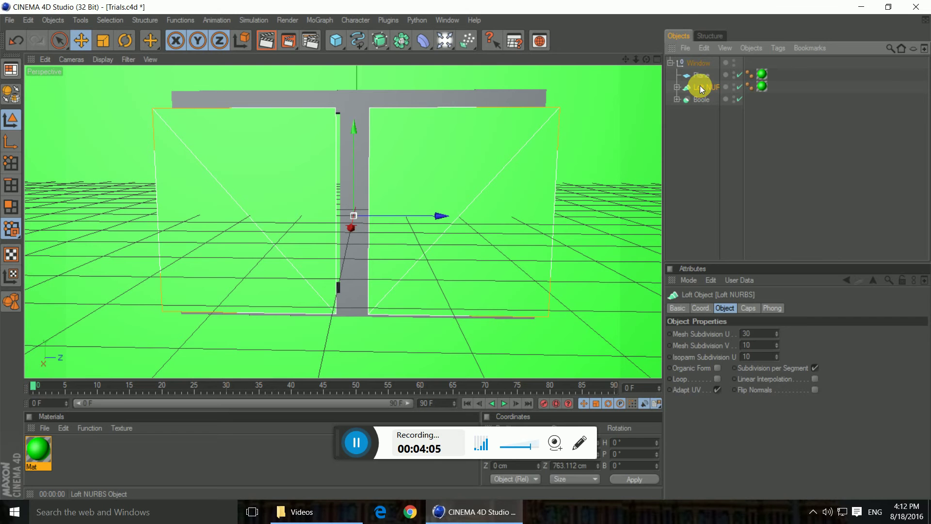
drag(700, 87, 702, 99)
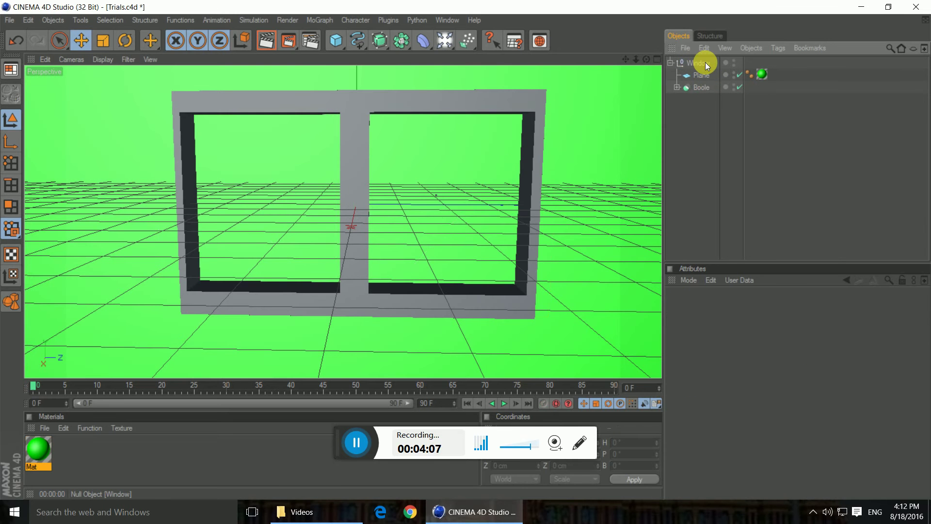
key(ctrl+z)
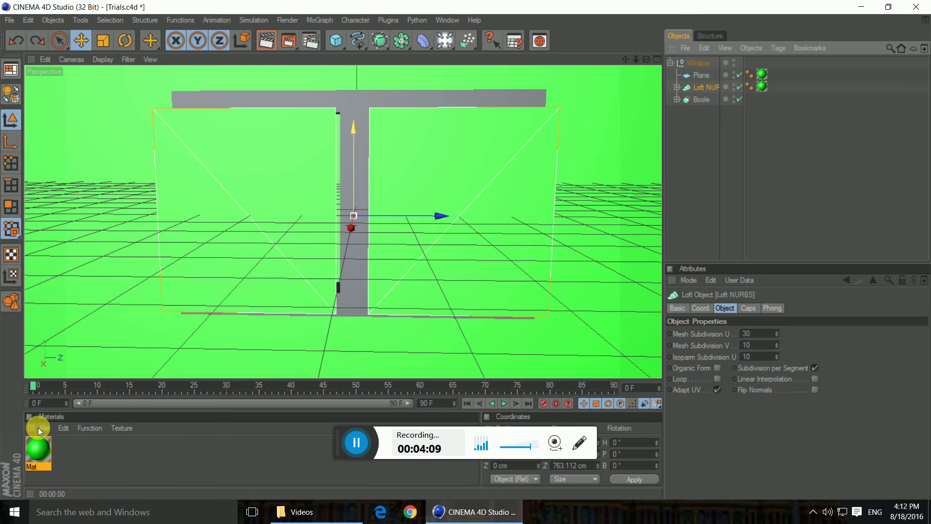
Delete the green material from the scene.
click(34, 449)
key(Delete)
key(Delete)
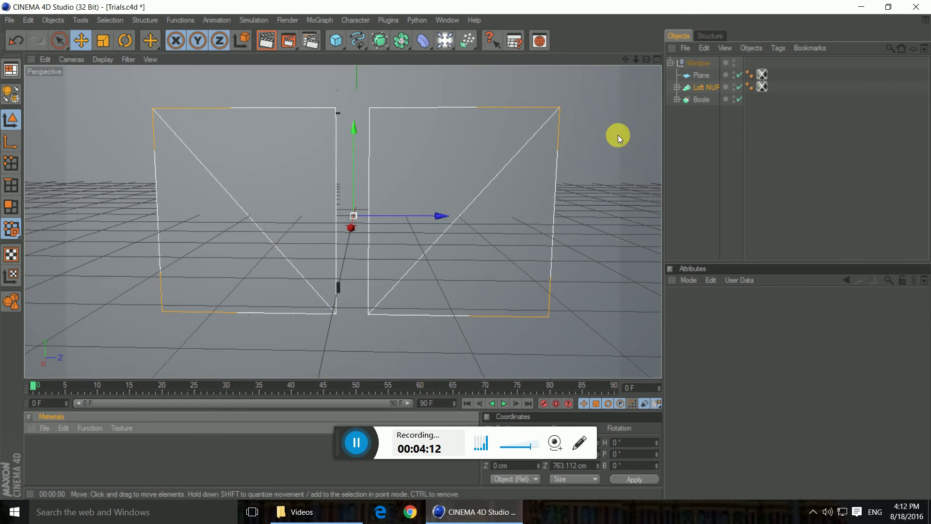
Delete the background plane and the empty texture tag left on the Loft NURBS.
click(702, 76)
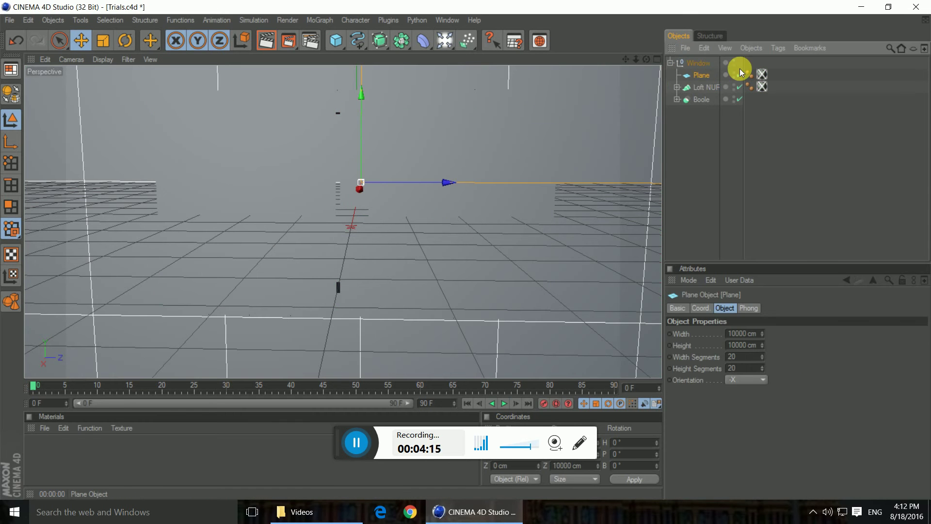
key(Delete)
click(761, 73)
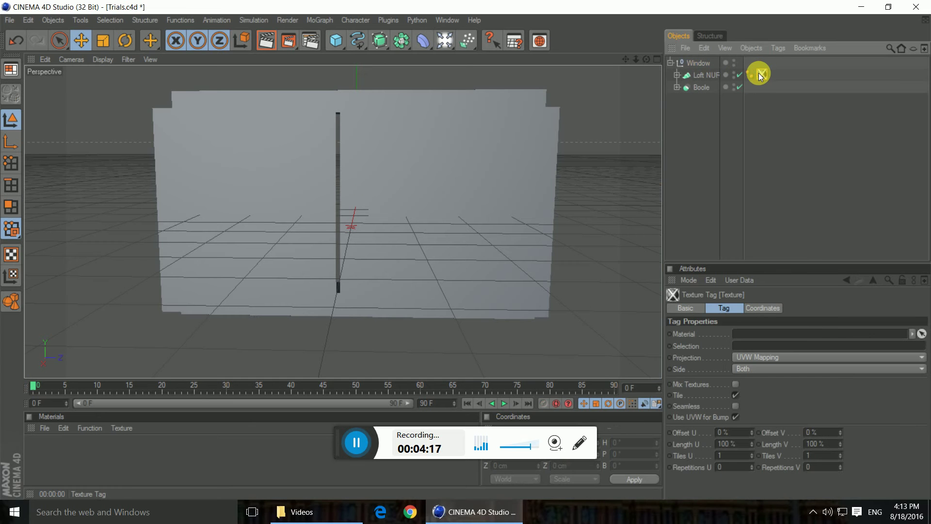
key(Delete)
Move the Loft NURBS about 184 cm back along X so the glass sits inside the window frame.
click(701, 76)
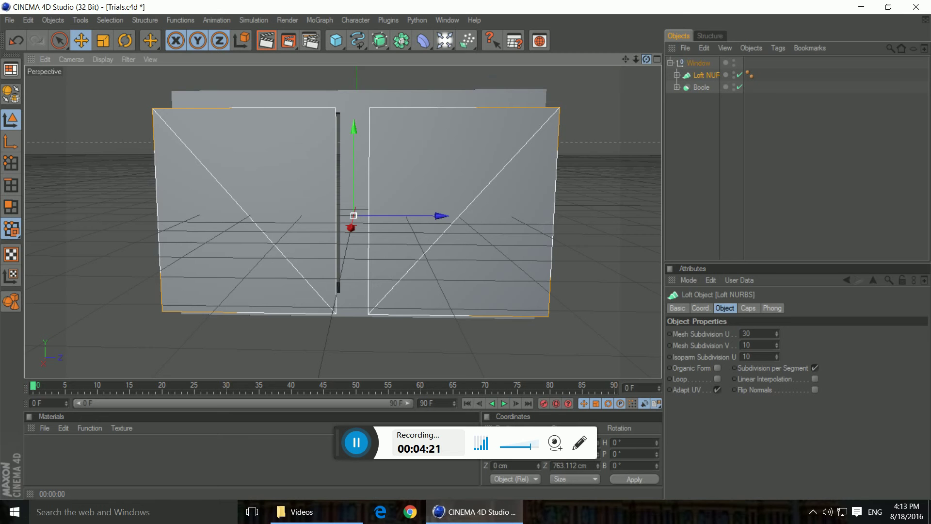
drag(647, 58, 607, 69)
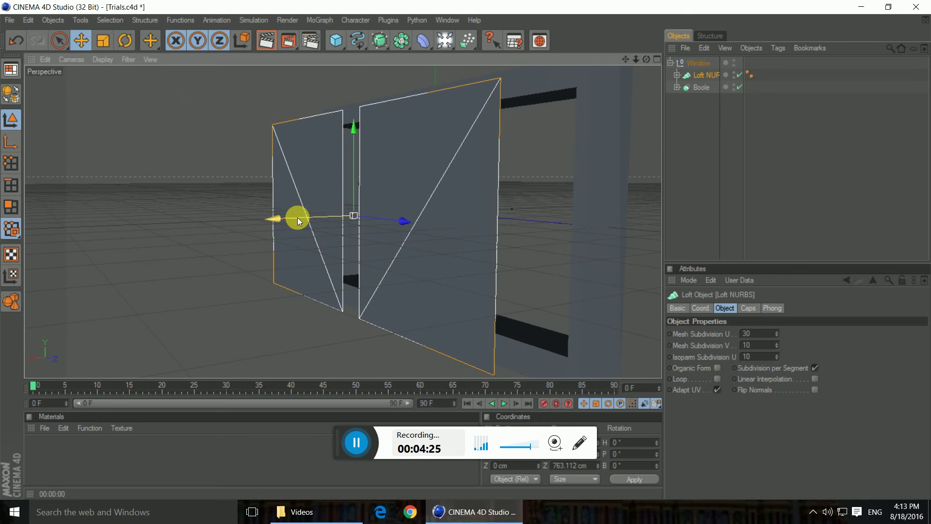
drag(282, 215, 315, 203)
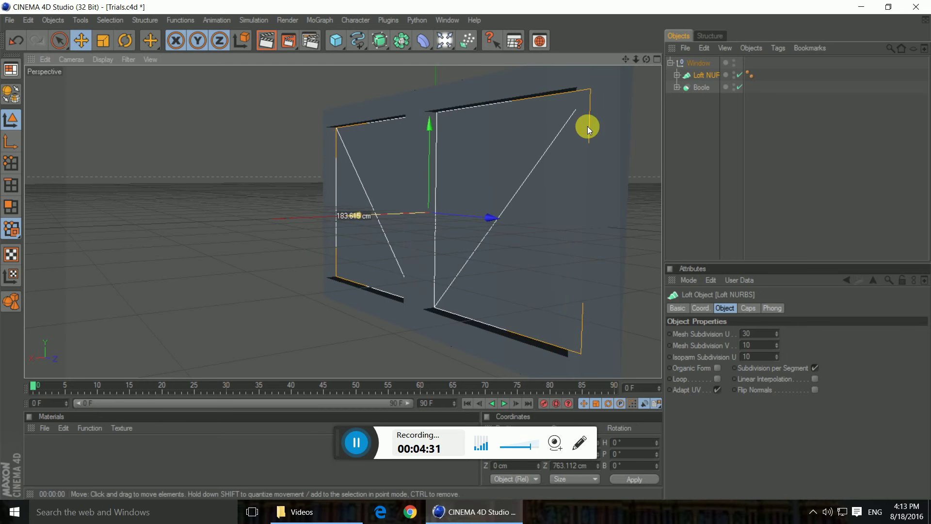
click(684, 156)
drag(645, 59, 640, 172)
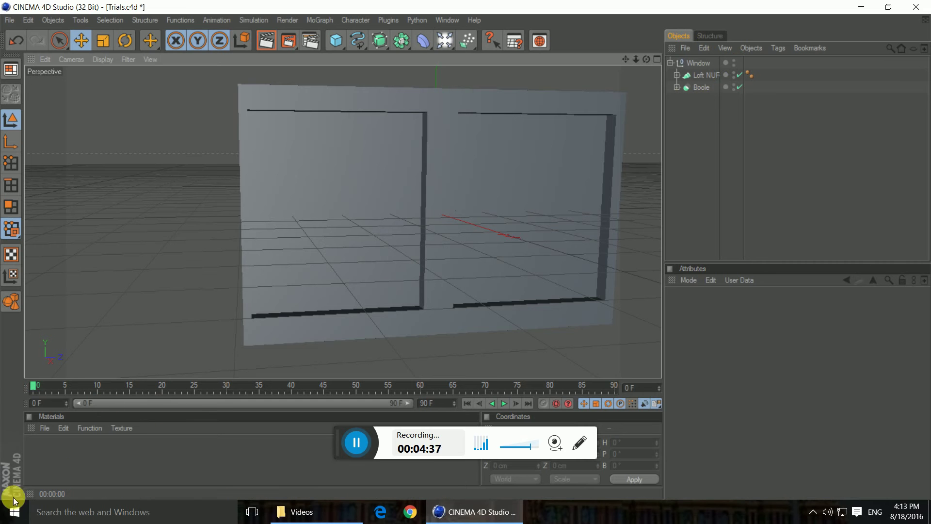
Create a new material with transparency enabled and its transparency brightness set to 75%.
click(366, 449)
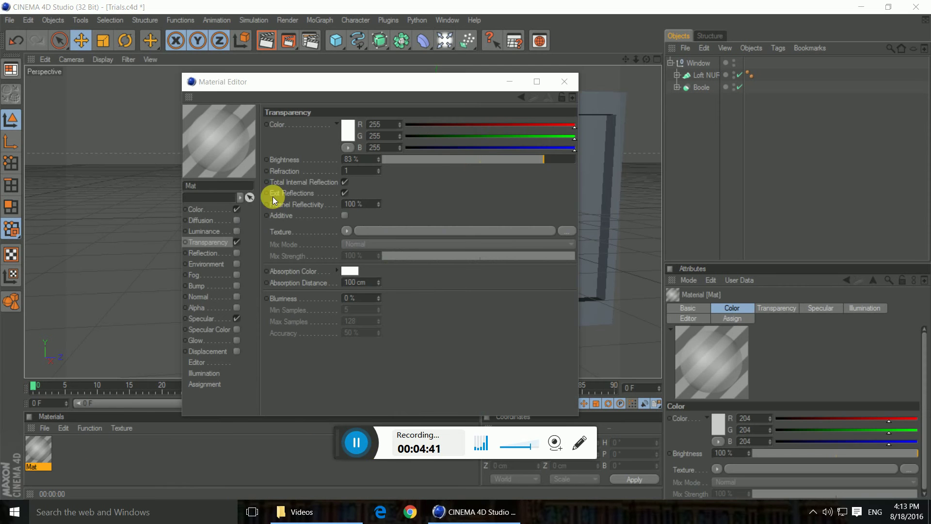
click(535, 161)
click(529, 161)
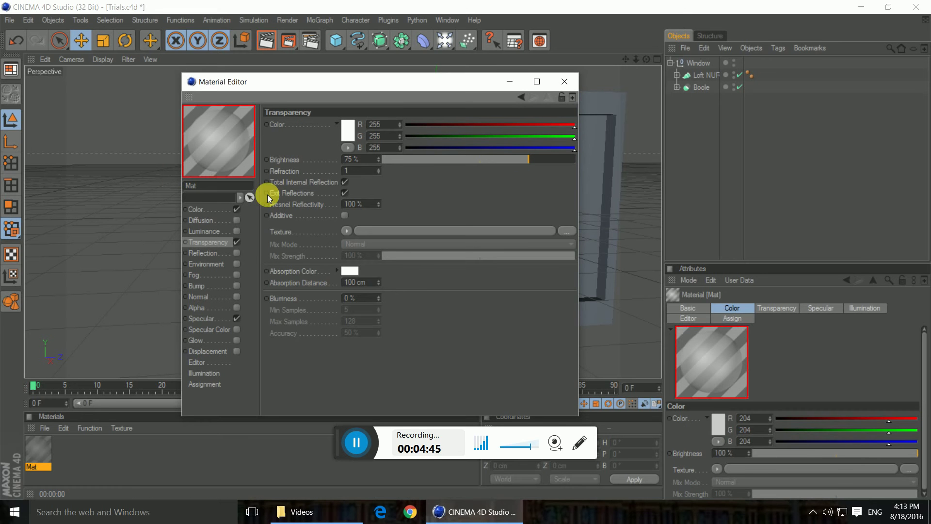
Try a Fresnel texture in the material's transparency channel, and clear it again.
click(346, 231)
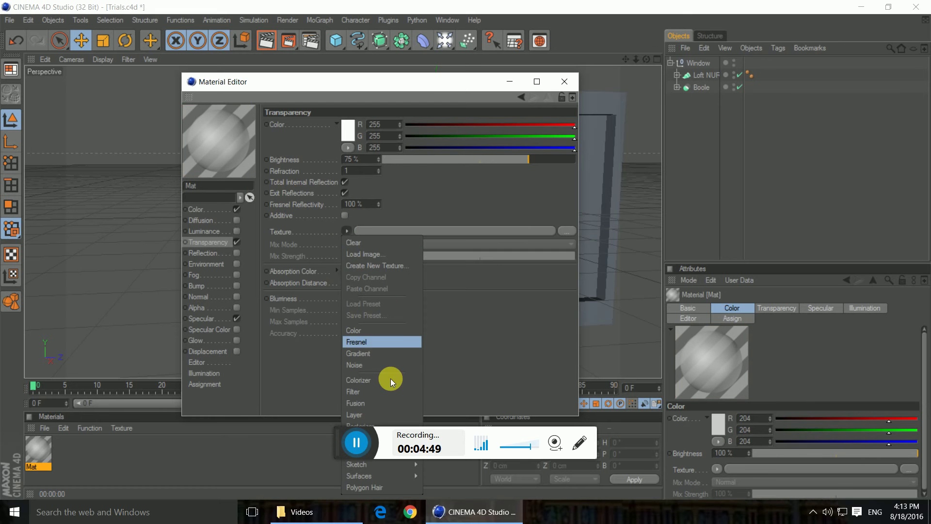
click(316, 308)
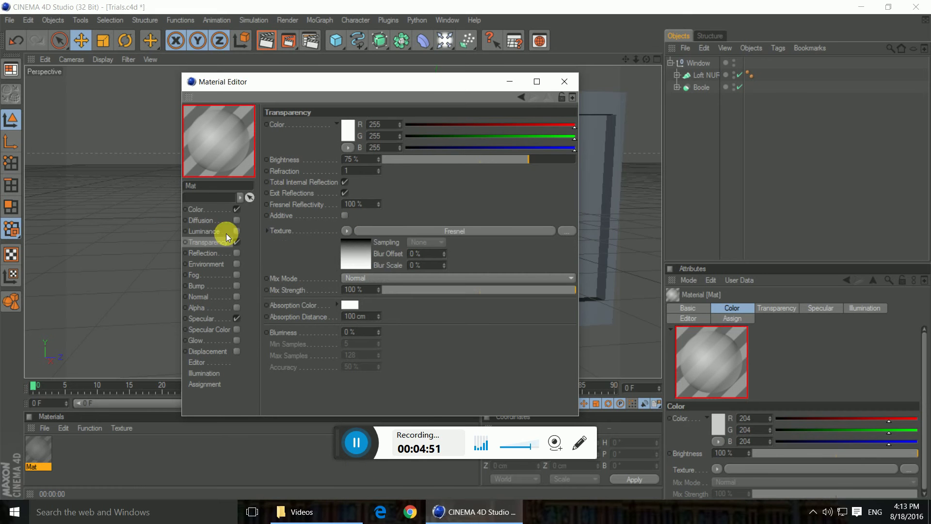
click(214, 255)
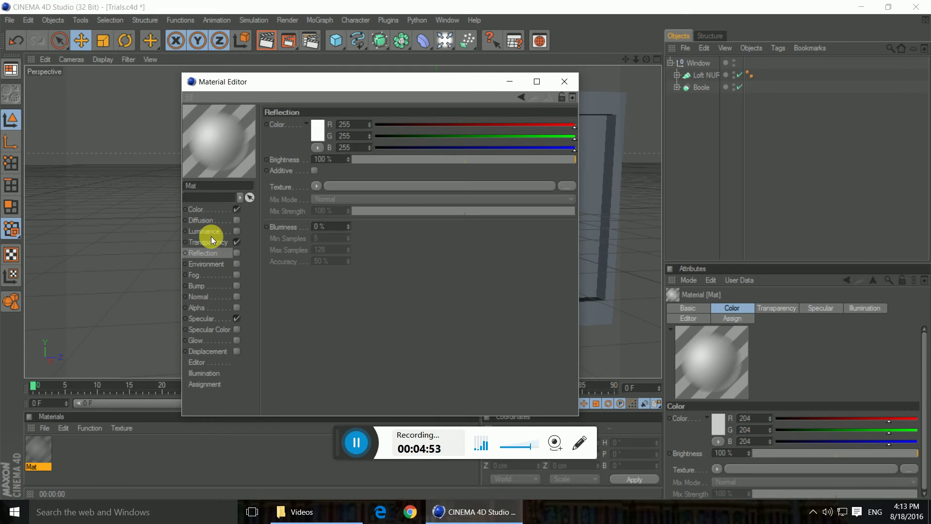
click(210, 242)
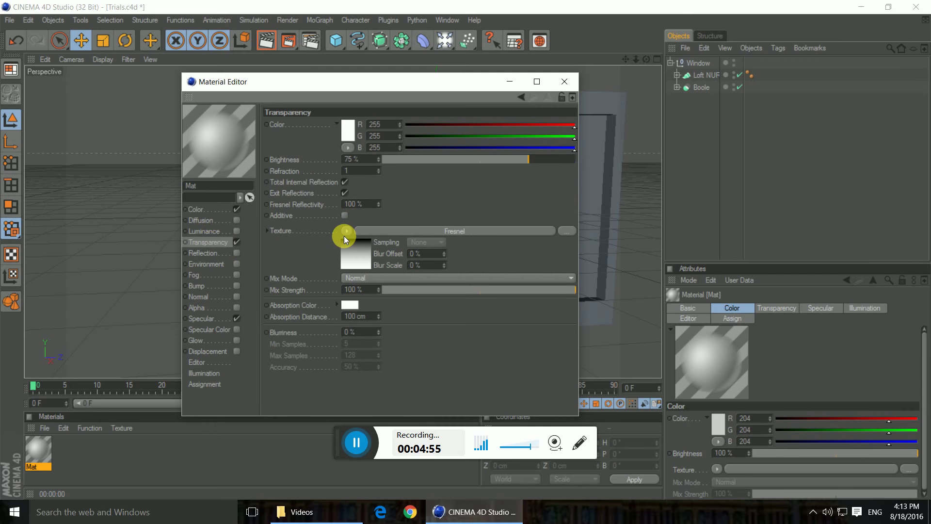
click(344, 235)
click(371, 234)
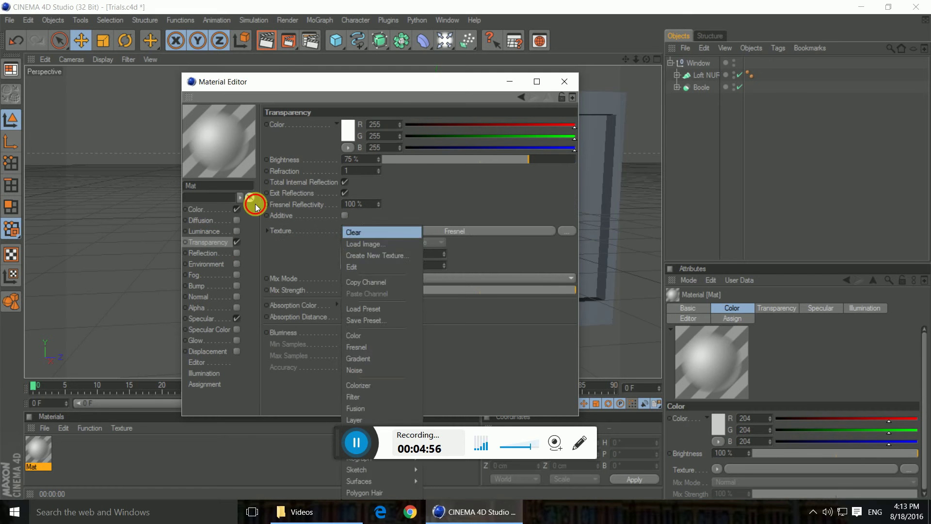
Enable the material's reflection channel with a Fresnel texture, and close the material editor.
click(211, 252)
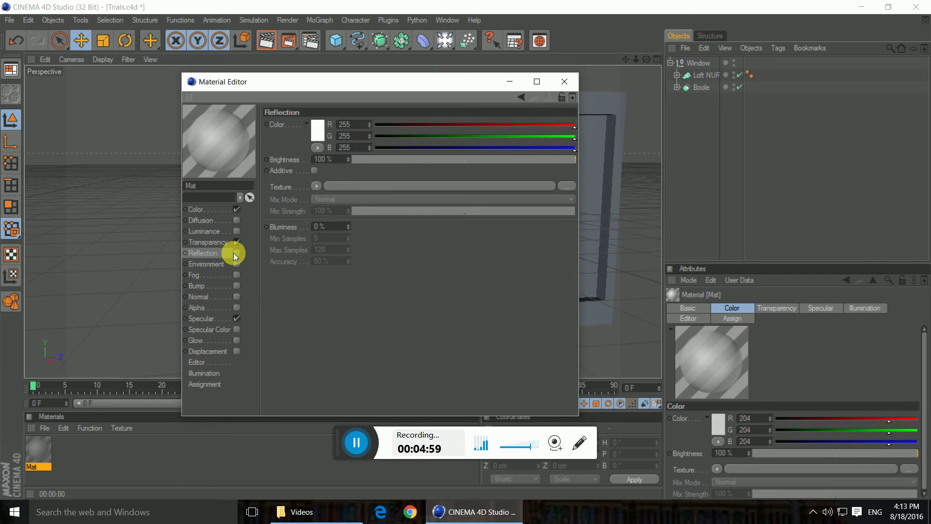
click(236, 253)
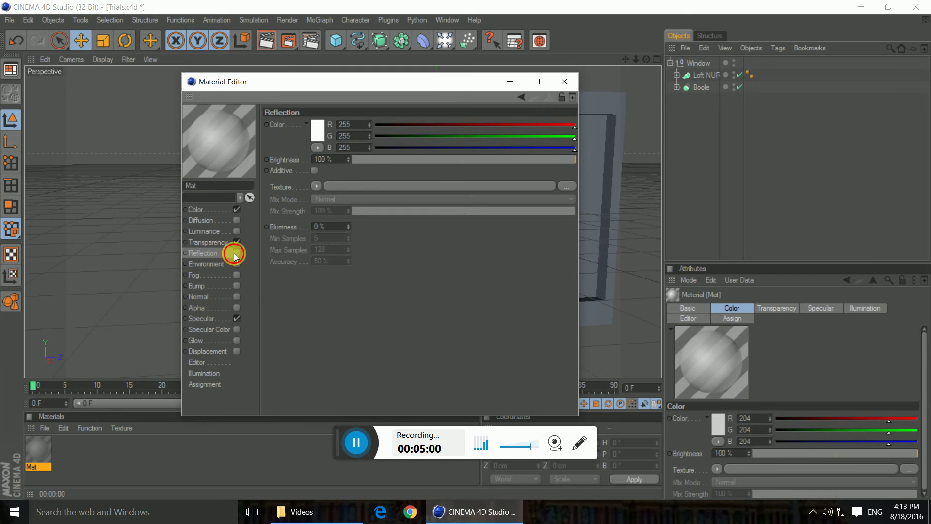
click(316, 188)
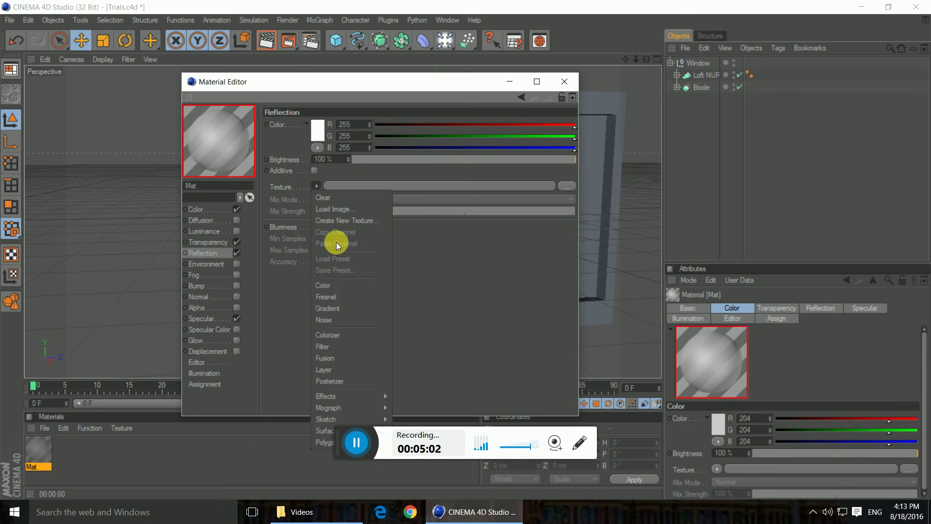
click(323, 296)
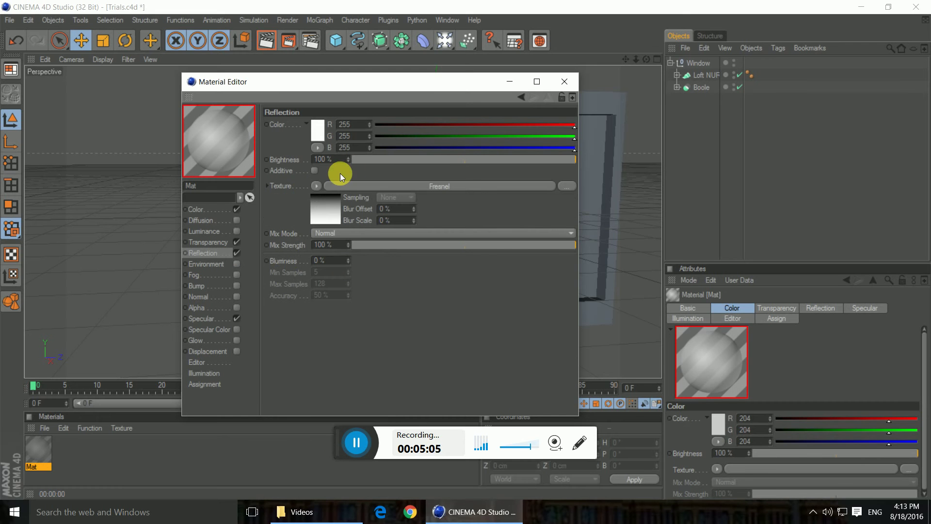
click(565, 81)
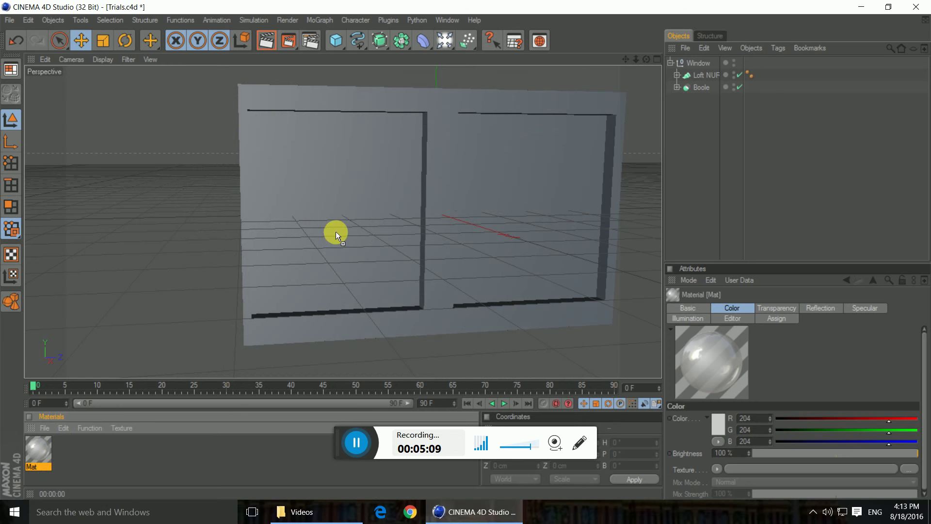
Apply the transparent, reflective material to the Loft NURBS glass in the window openings.
drag(334, 234, 299, 266)
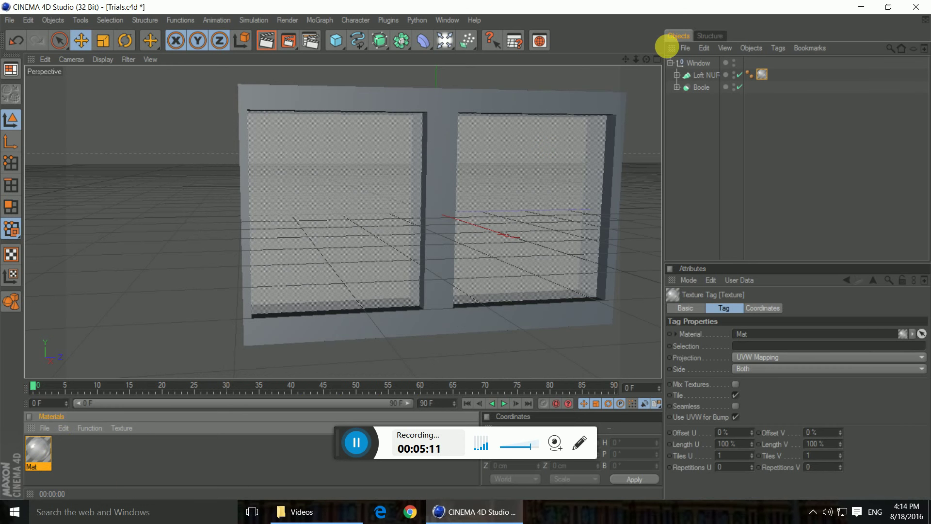
drag(645, 59, 619, 63)
drag(320, 227, 280, 229)
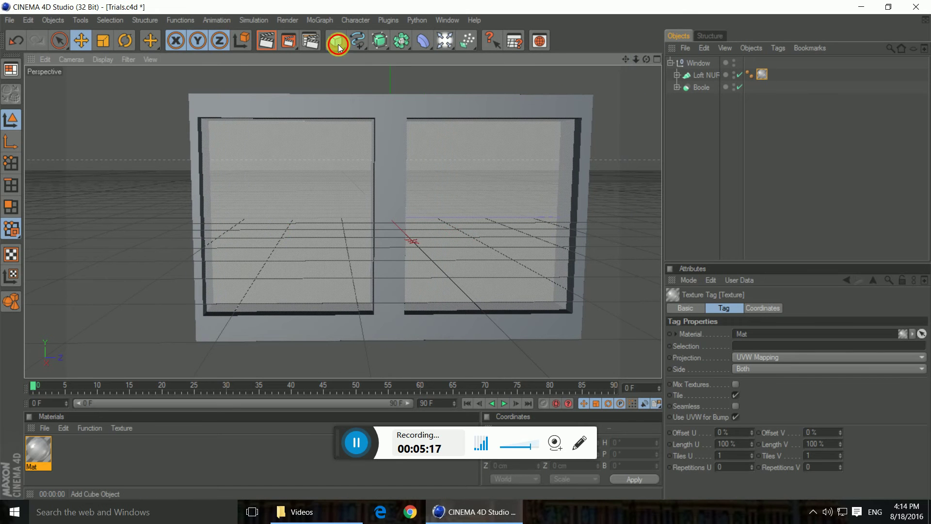
Add a plane object with a width and height of 10000 cm.
drag(339, 44, 421, 78)
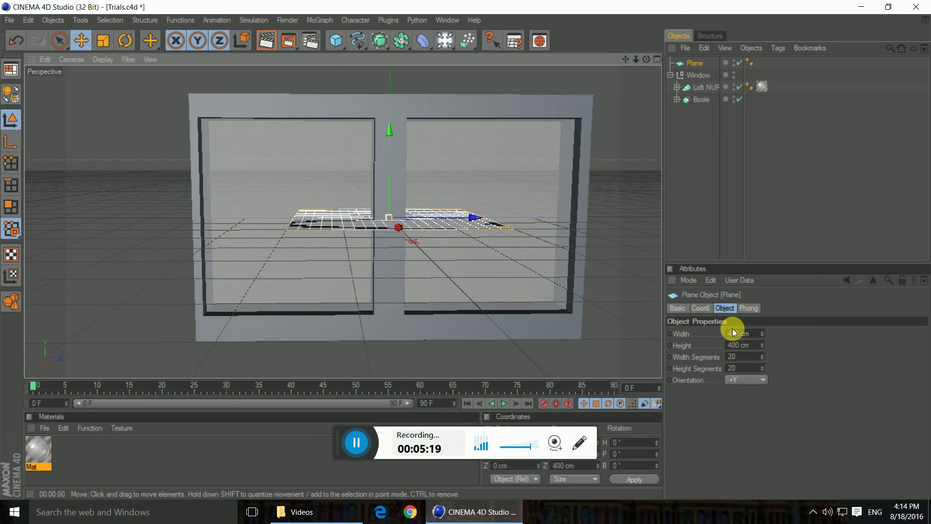
drag(750, 332, 665, 330)
text(10000)
key(Return)
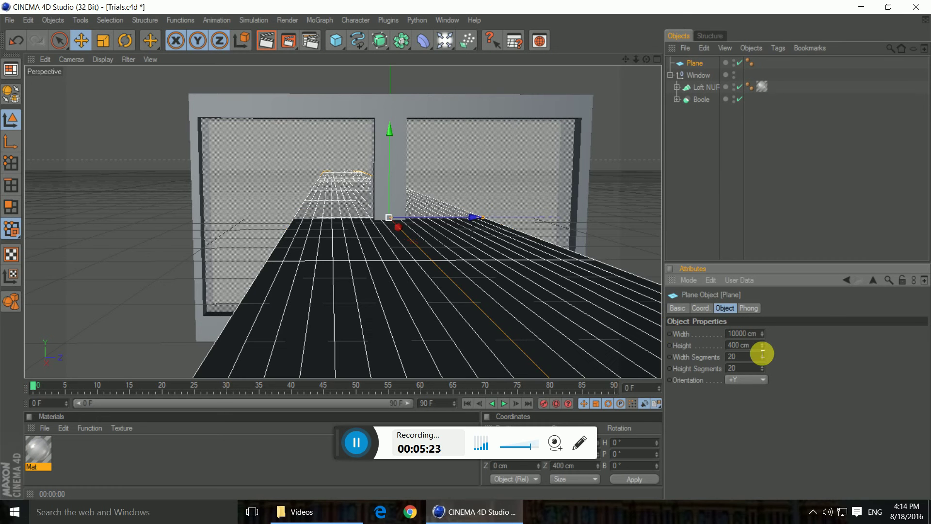
click(747, 345)
text(10000)
key(Return)
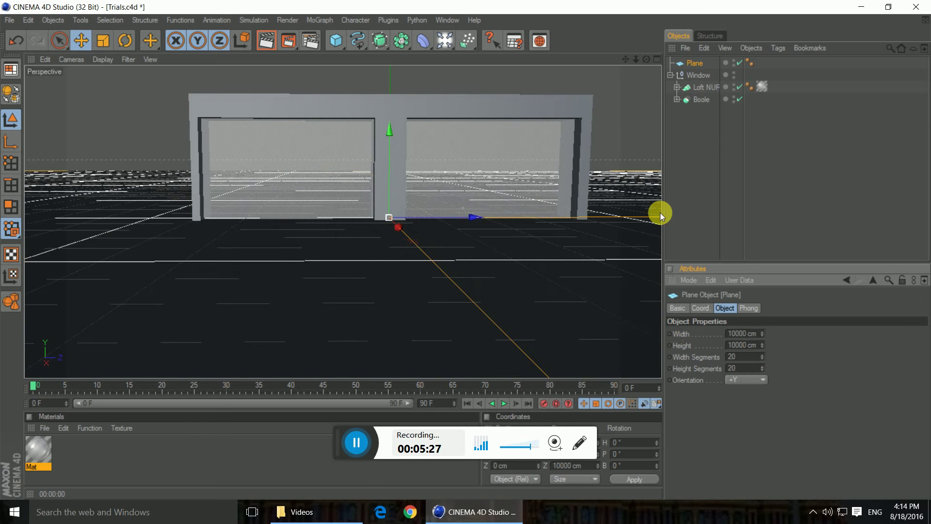
Set the plane's orientation to +X and move it back along X behind the window as a backdrop.
click(741, 380)
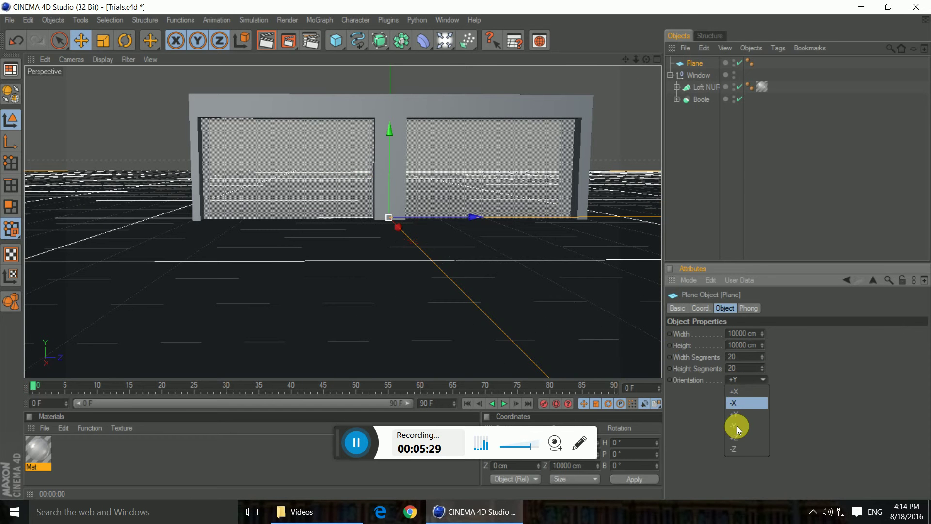
click(740, 391)
mouse_move(399, 228)
mouse_down()
mouse_move(382, 210)
mouse_move(389, 237)
mouse_up()
Create a second material and open its Color channel for editing.
double_click(86, 450)
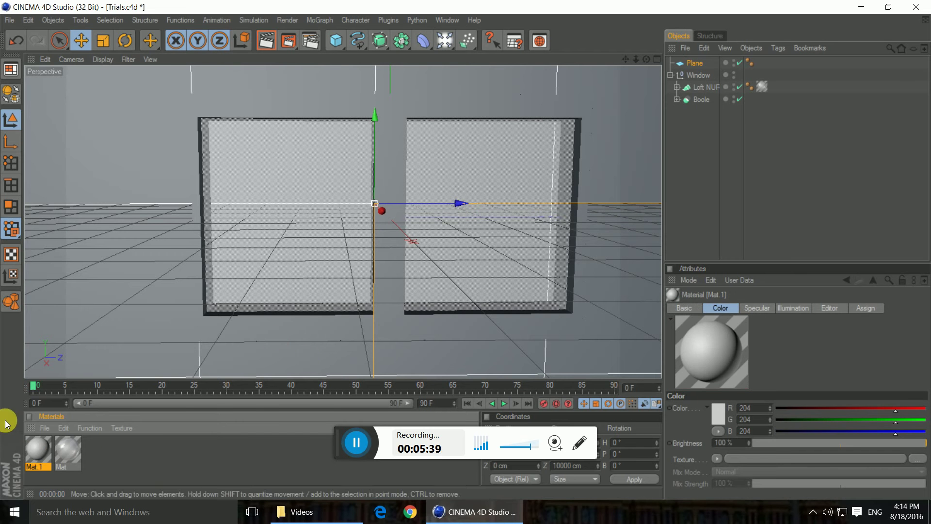
double_click(45, 445)
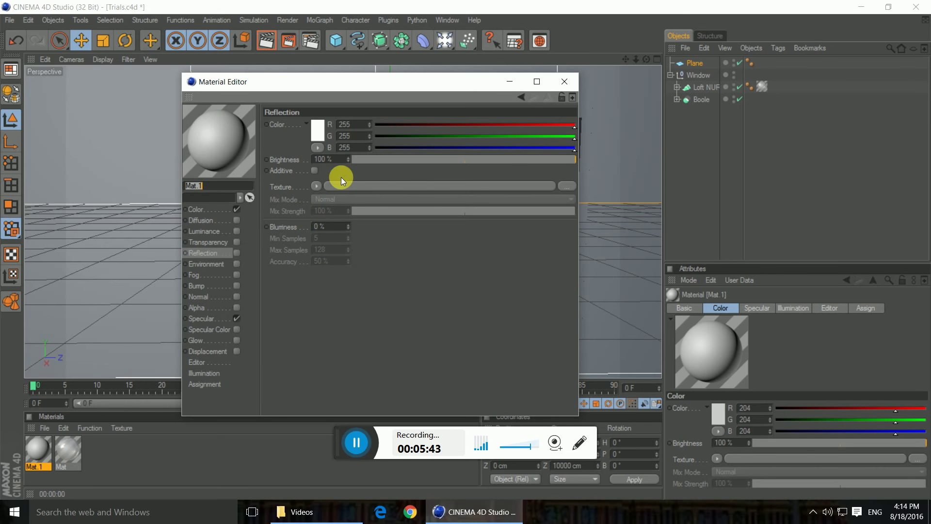
click(378, 186)
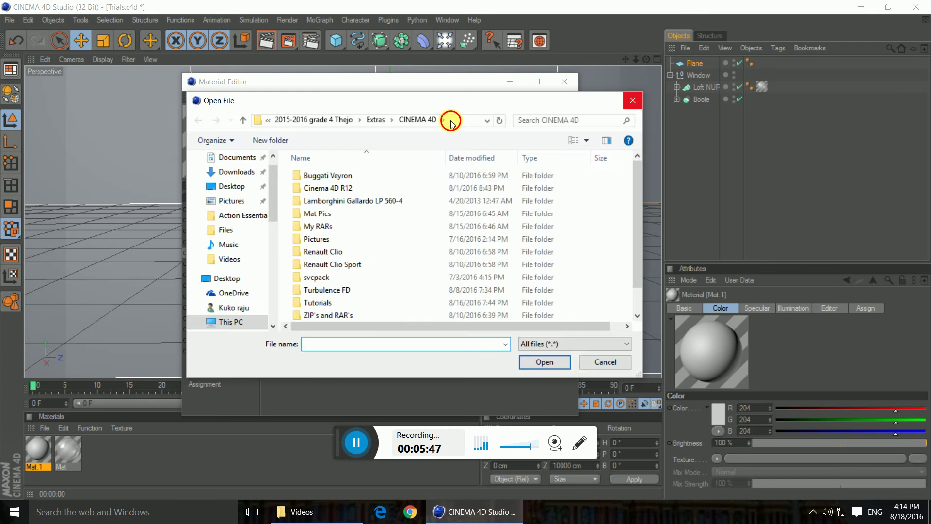
click(194, 210)
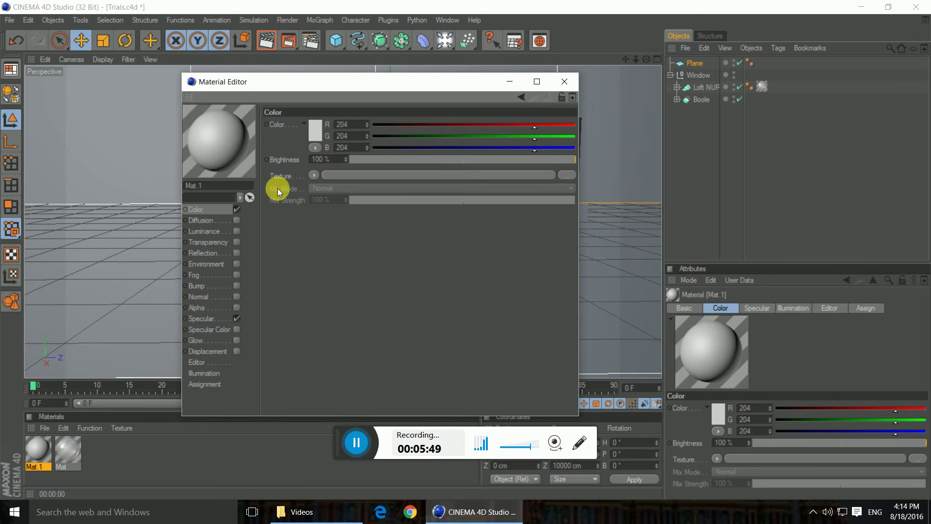
Load Cinema-4D-Logo.jpg from the Mat Pics folder as the material's color texture without copying it to the document location.
click(567, 175)
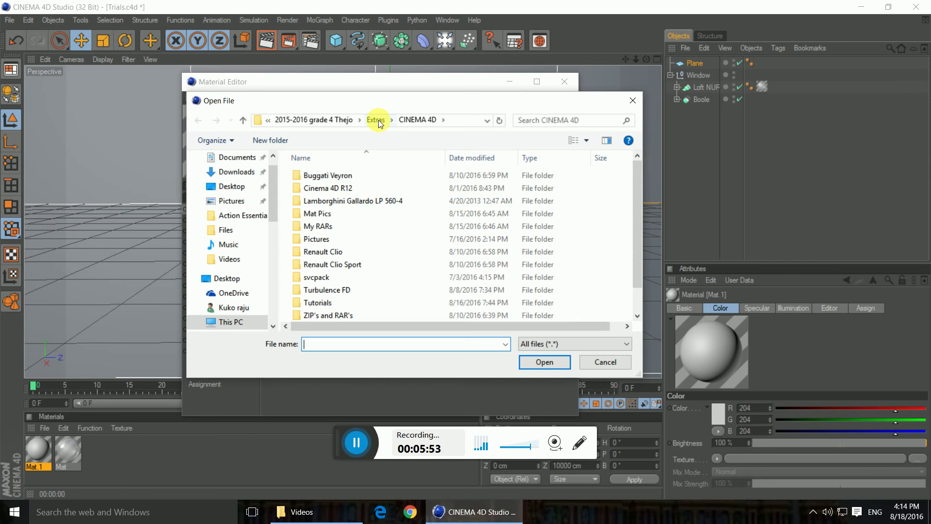
click(376, 119)
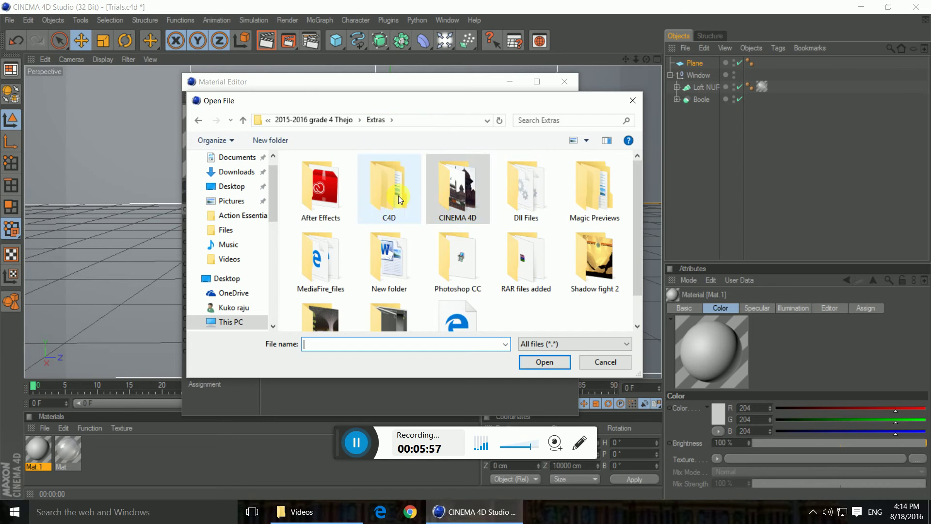
double_click(409, 187)
double_click(377, 176)
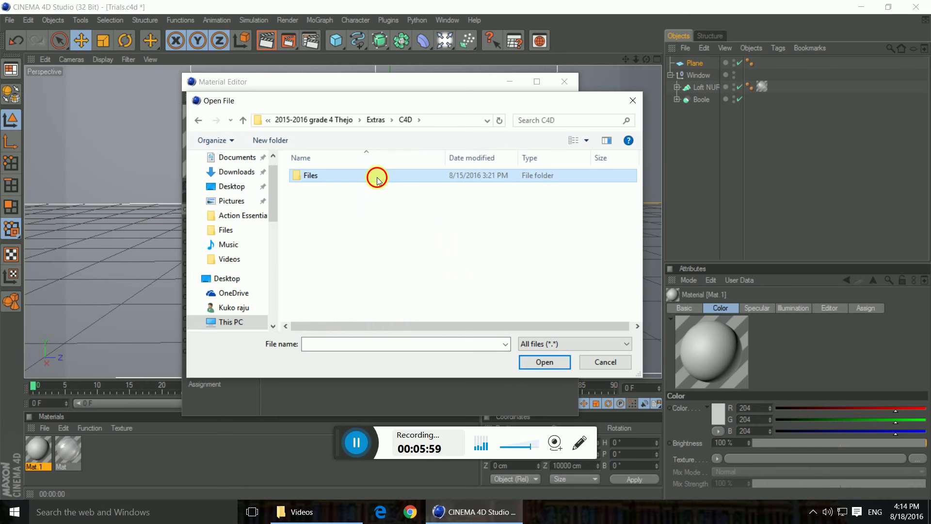
click(386, 125)
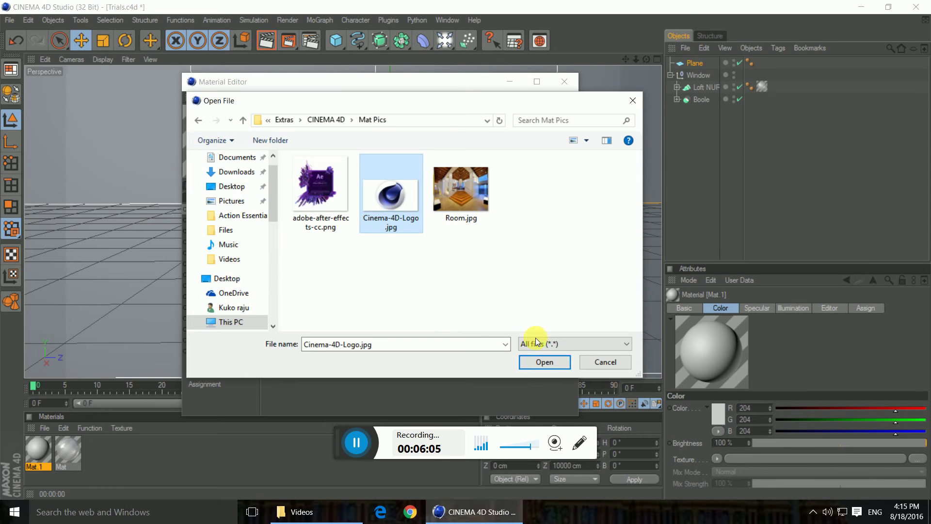
click(545, 359)
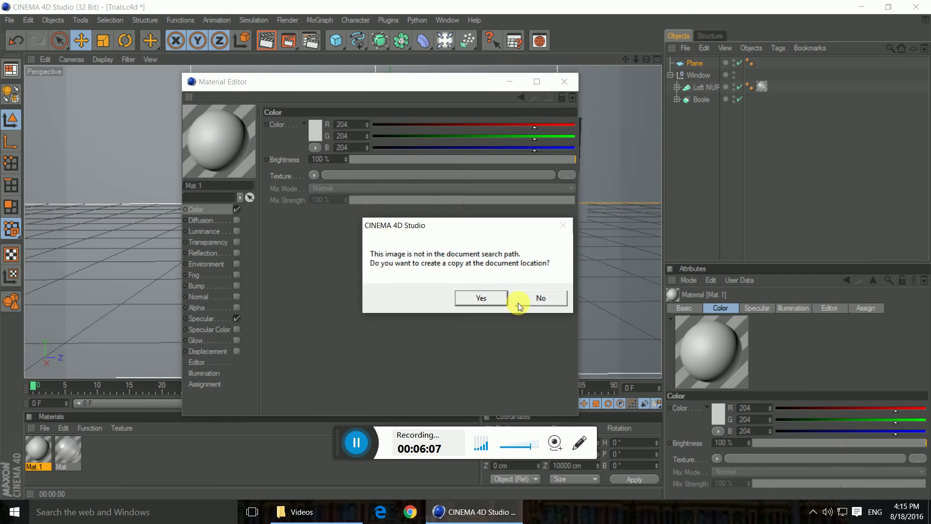
click(541, 297)
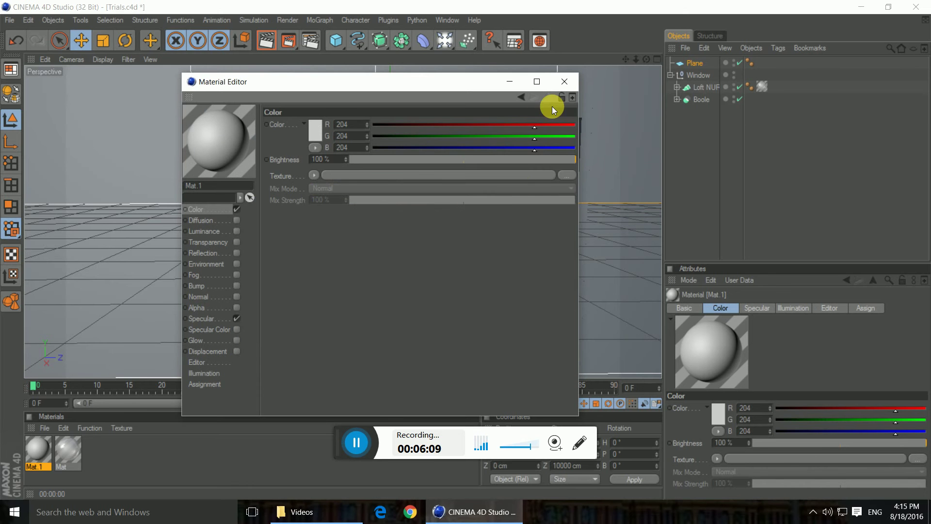
click(564, 81)
Apply the logo material to the backdrop plane and examine how the image fills it.
drag(53, 453, 694, 63)
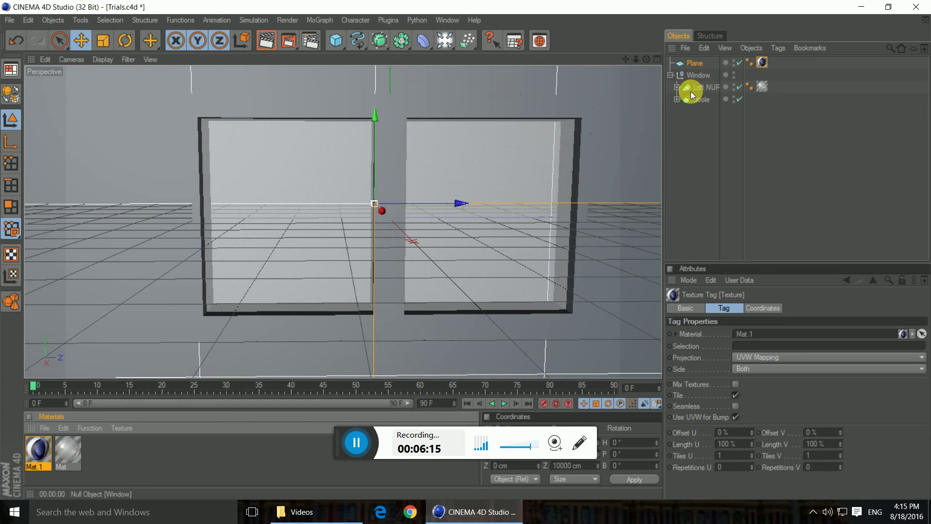
click(692, 137)
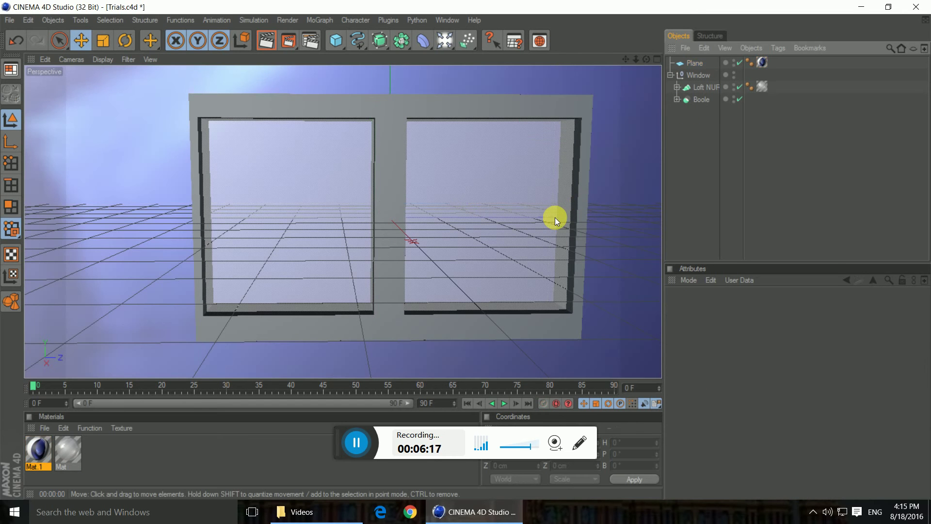
scroll(554, 205, down, 5)
scroll(554, 204, down, 8)
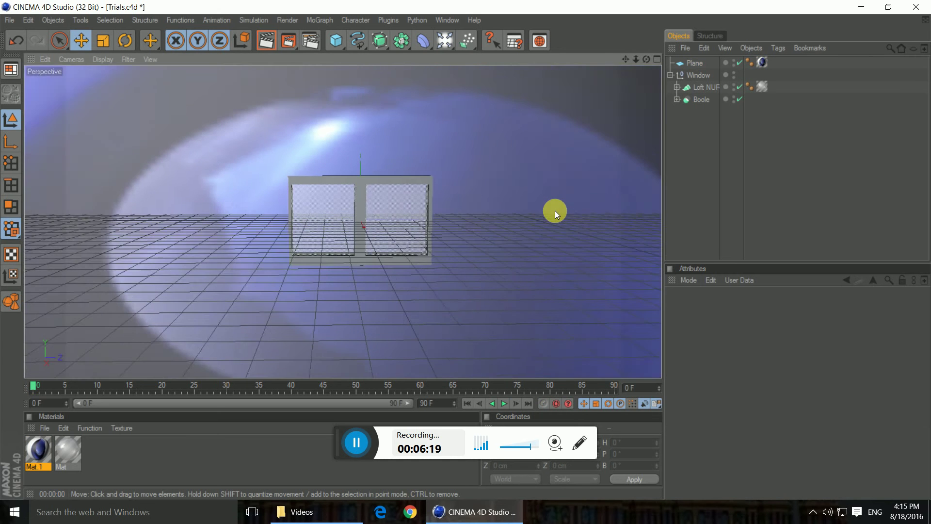
scroll(554, 216, down, 6)
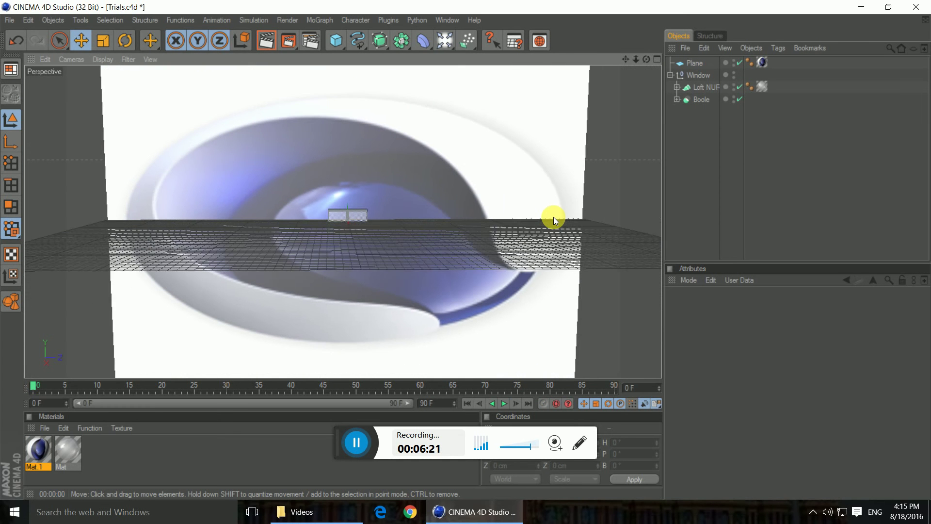
scroll(554, 216, up, 3)
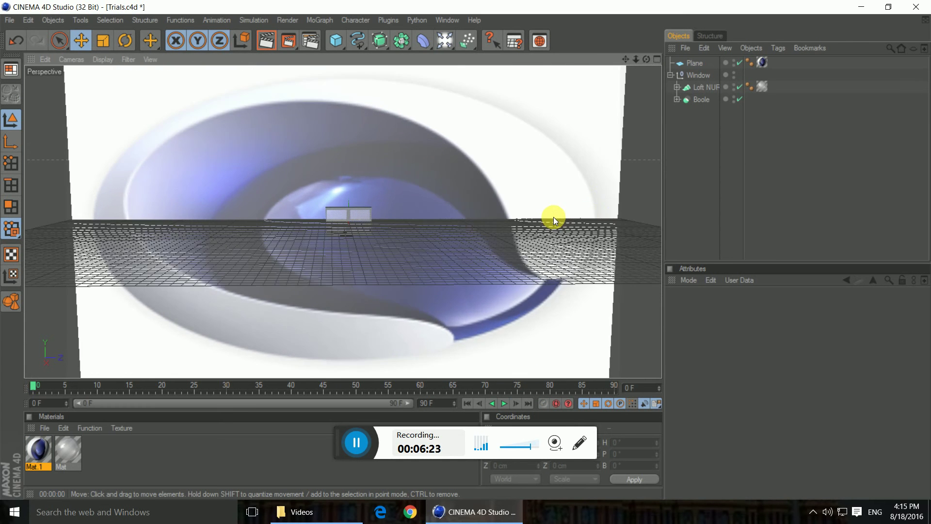
scroll(554, 217, up, 2)
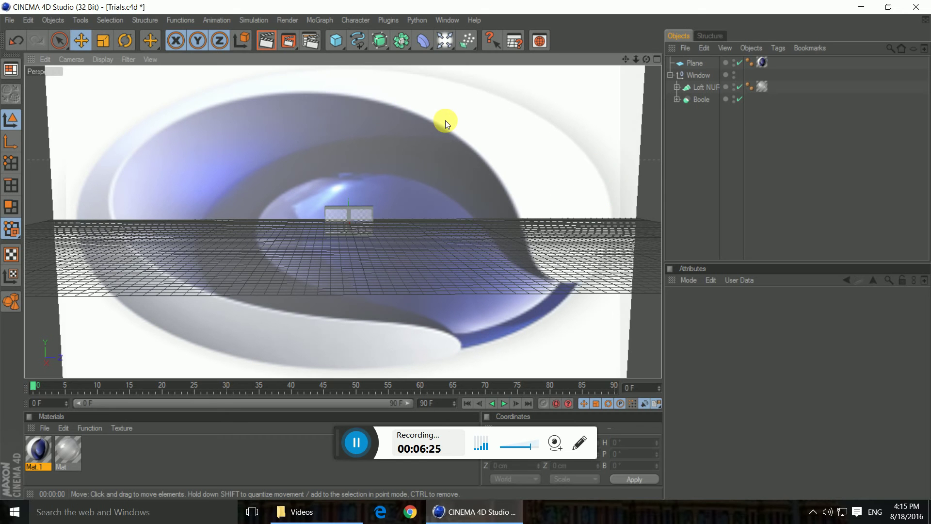
Remove the logo texture from the plane and delete the logo material from the scene.
click(763, 61)
key(Delete)
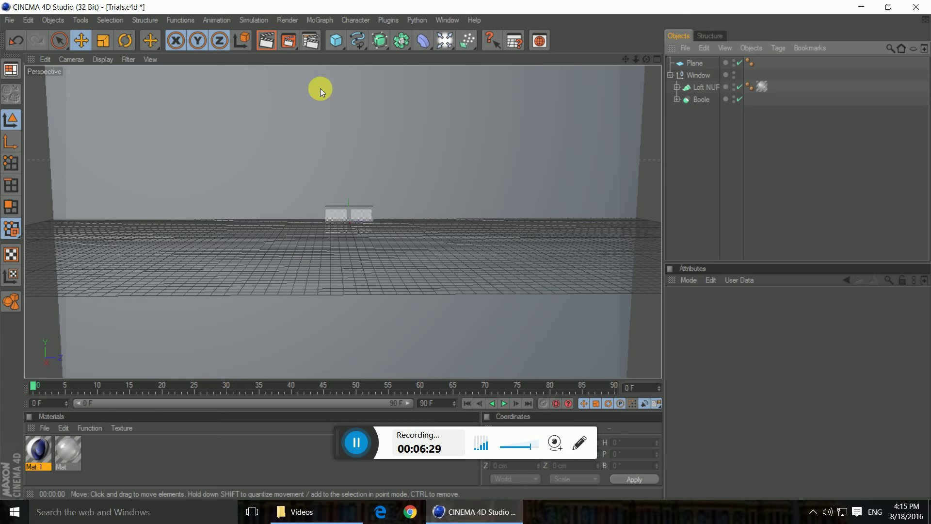
double_click(37, 453)
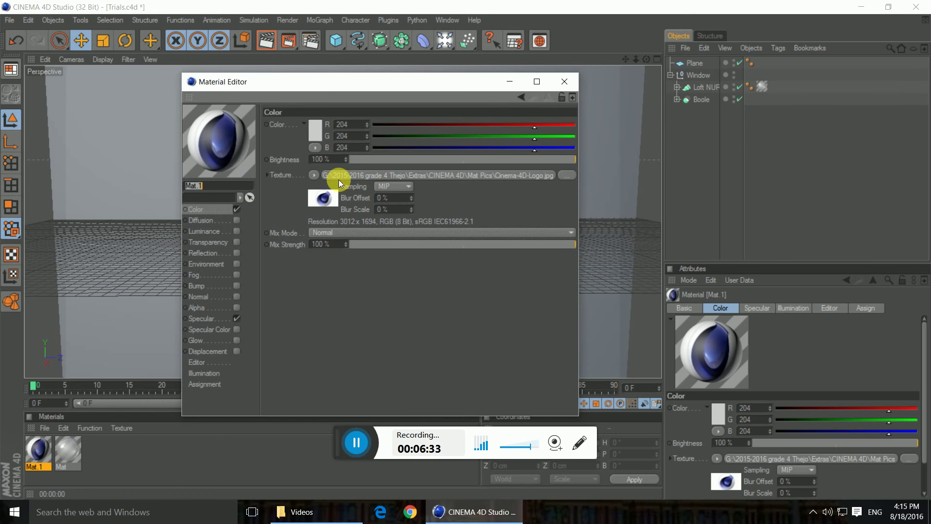
click(516, 176)
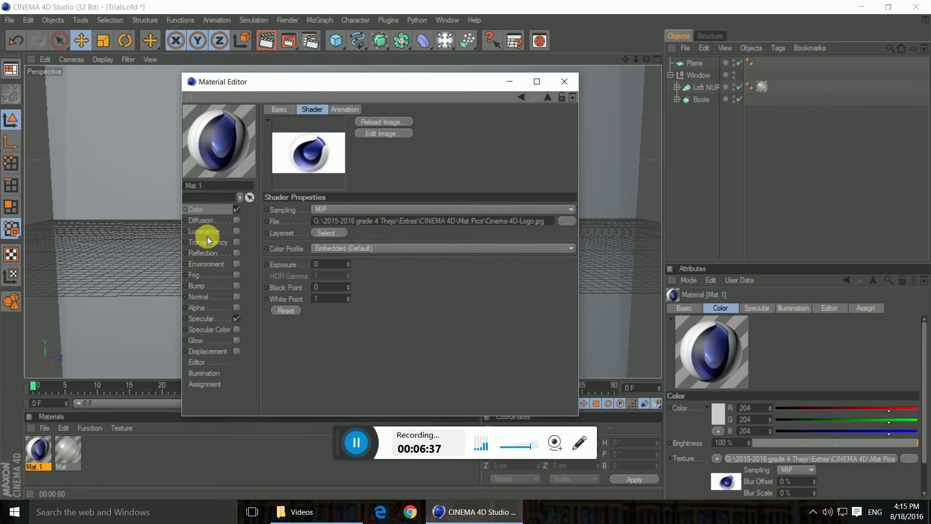
click(210, 211)
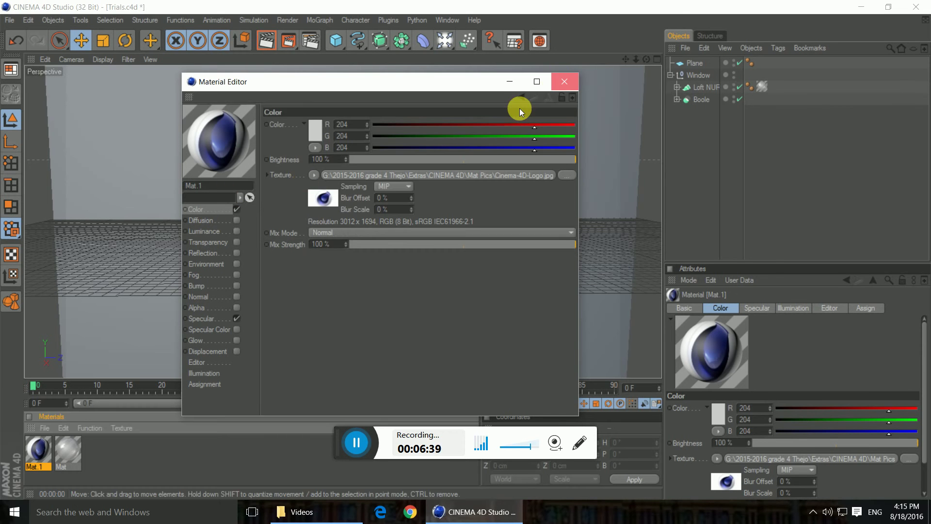
click(44, 461)
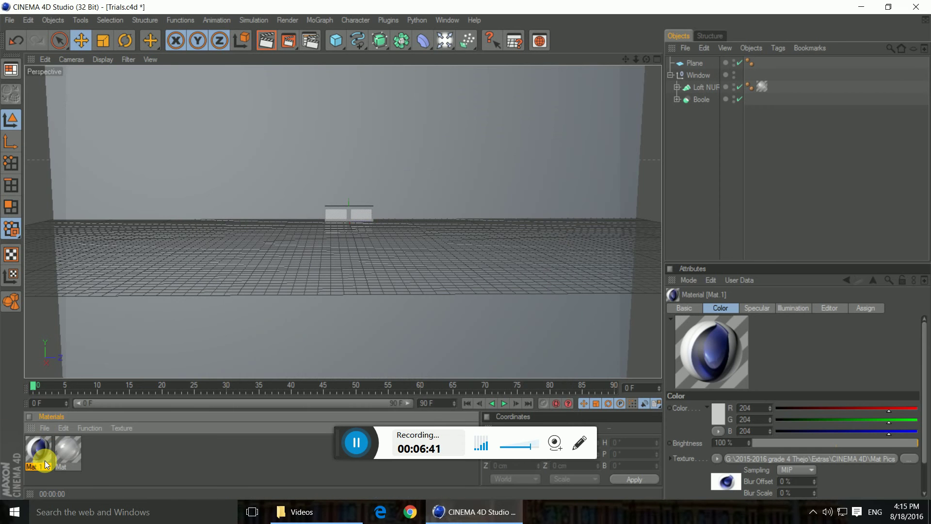
key(Delete)
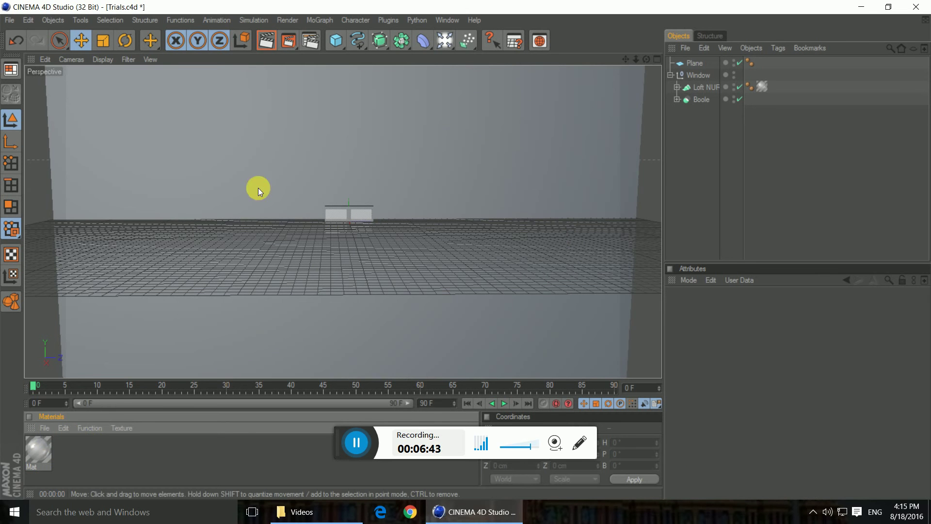
Create a bright green material and apply it to the backdrop plane.
click(356, 441)
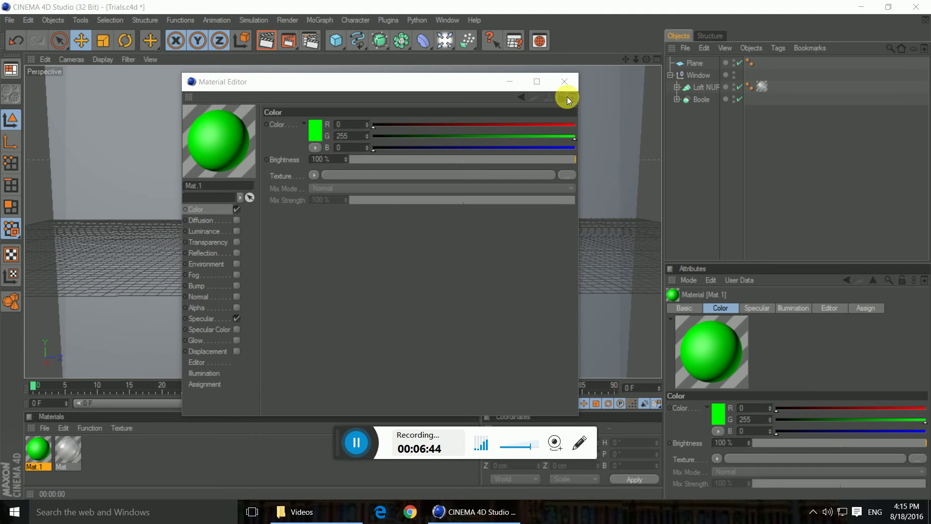
click(563, 81)
click(34, 452)
drag(40, 455, 363, 248)
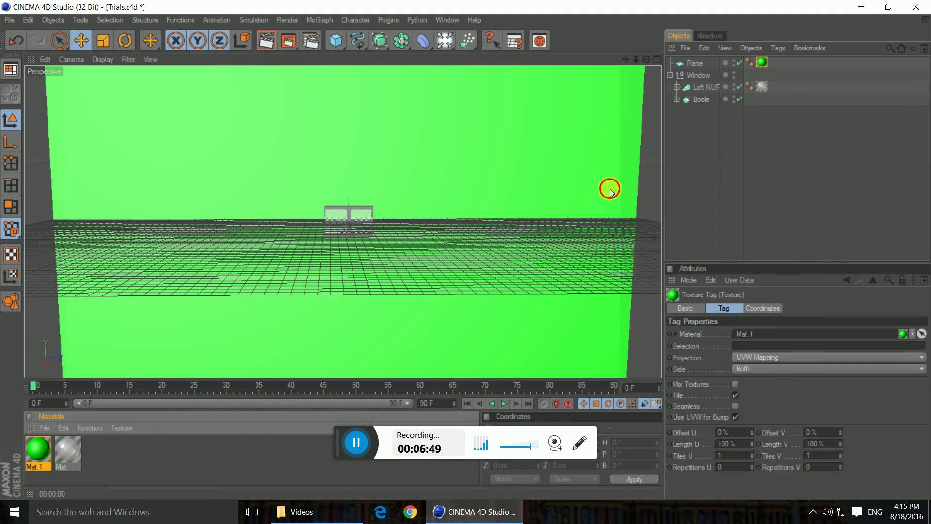
click(721, 167)
Add an omni light and place it beyond the window's upper right corner, at about Z 636 cm.
scroll(504, 249, up, 5)
scroll(502, 248, up, 2)
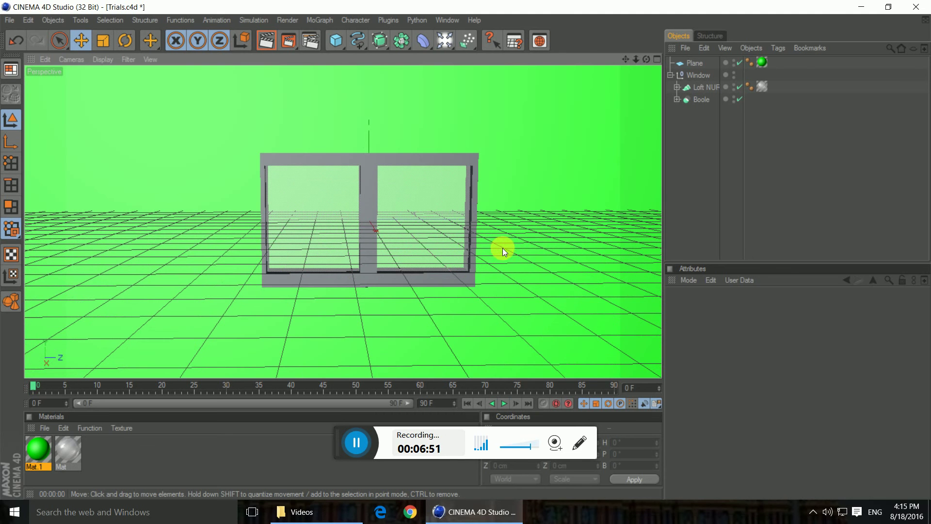
scroll(503, 243, up, 3)
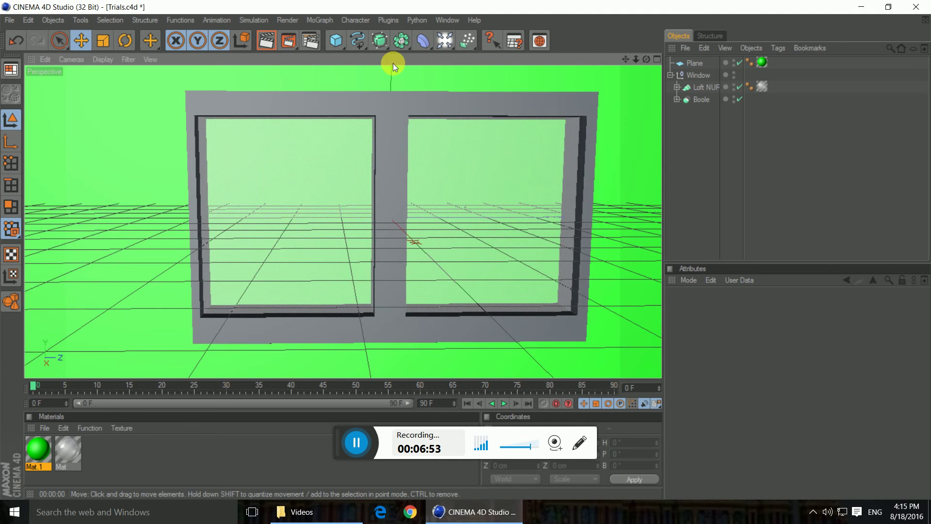
scroll(432, 77, down, 6)
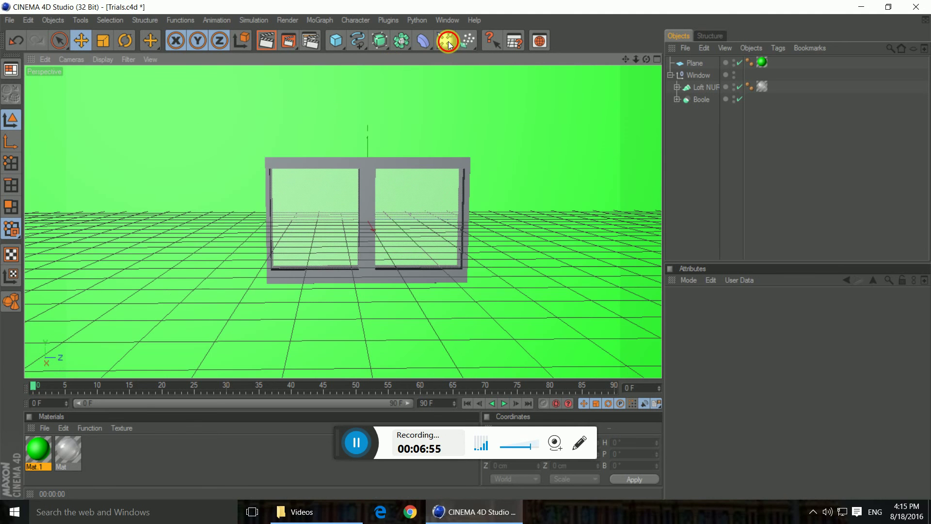
click(447, 41)
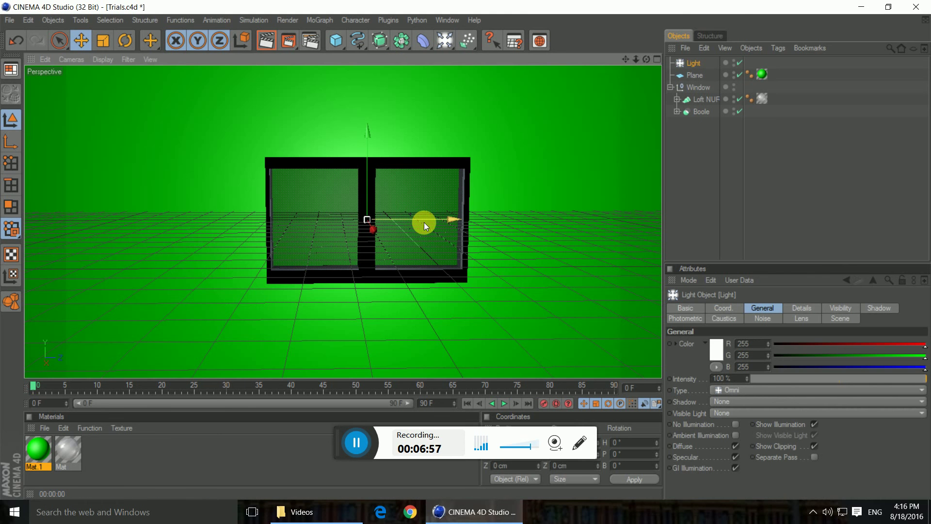
drag(423, 225, 581, 225)
drag(525, 186, 527, 73)
drag(528, 10, 528, 91)
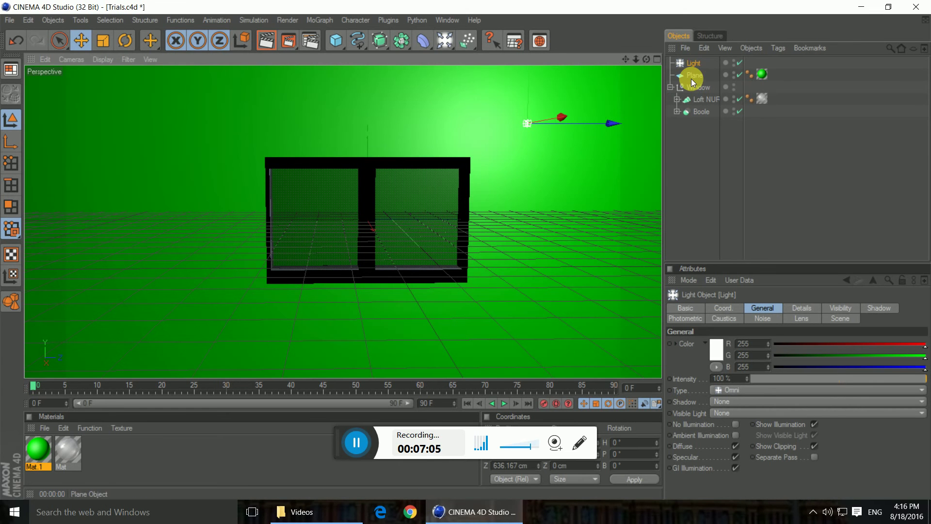
Duplicate the light and move the copy along Z beyond the window's upper left corner, to about Z -822 cm.
key(ctrl+c)
key(ctrl+v)
drag(595, 127, 226, 126)
Add two more light copies, one below the window's lower left corner and one below its lower right at about Z 766 cm.
key(ctrl+v)
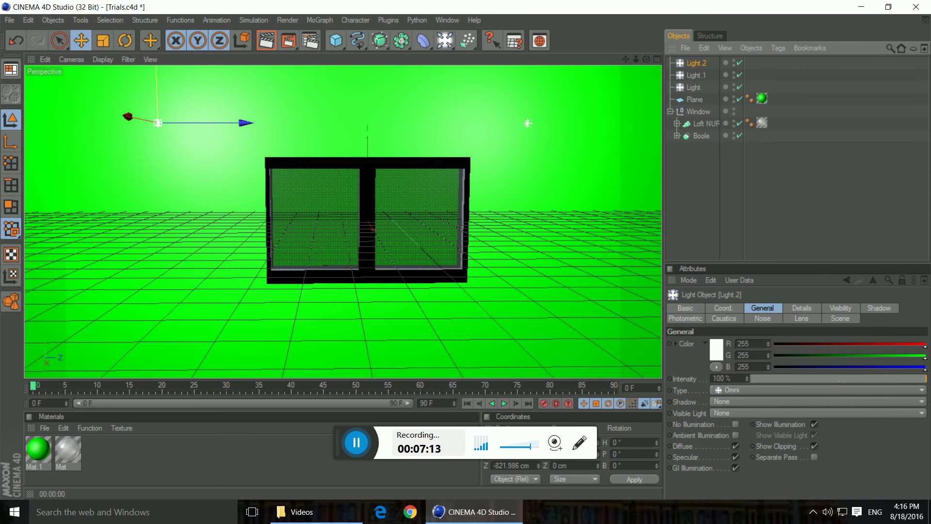
mouse_move(157, 75)
mouse_down()
mouse_move(162, 245)
mouse_move(157, 77)
mouse_up()
key(ctrl+v)
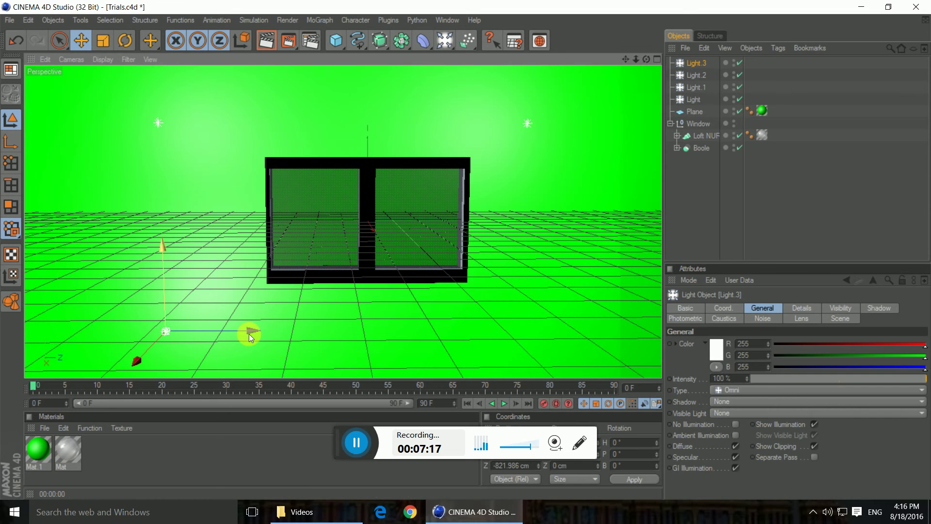
drag(249, 334, 633, 328)
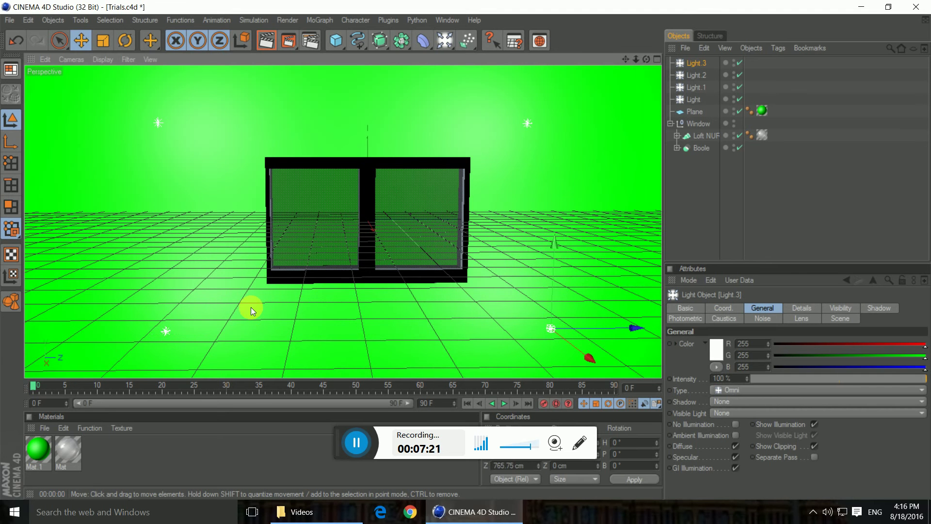
Add a fifth light copy, place it at the window's middle at about Z 68 cm, and shift it back along X.
key(ctrl+v)
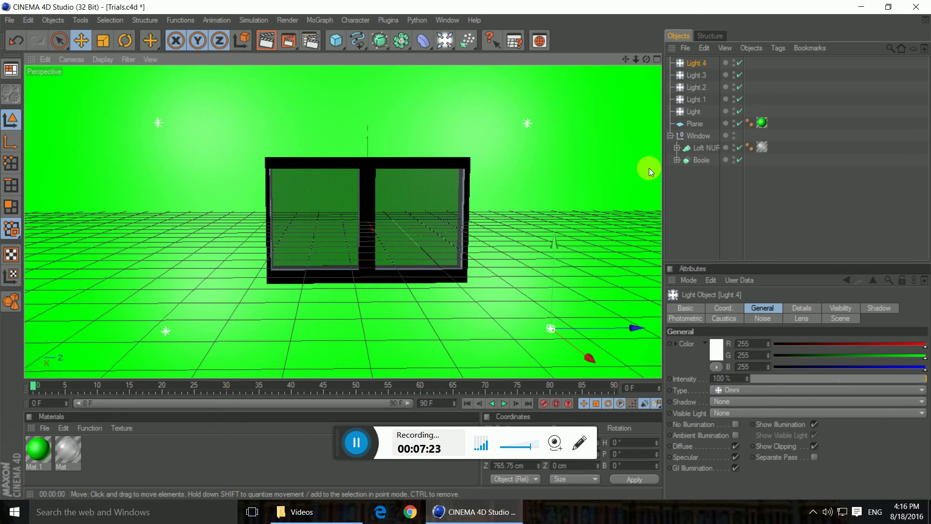
drag(618, 331, 450, 330)
drag(395, 289, 393, 182)
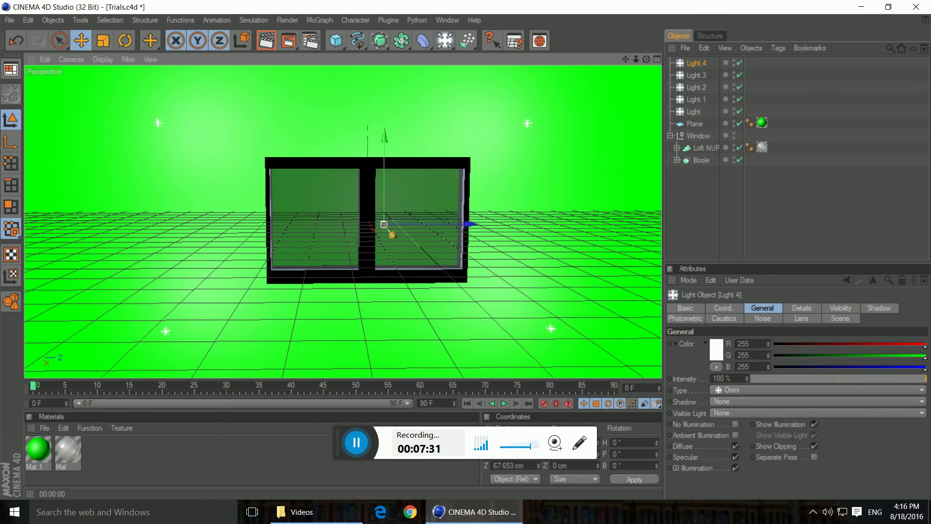
drag(392, 240, 378, 218)
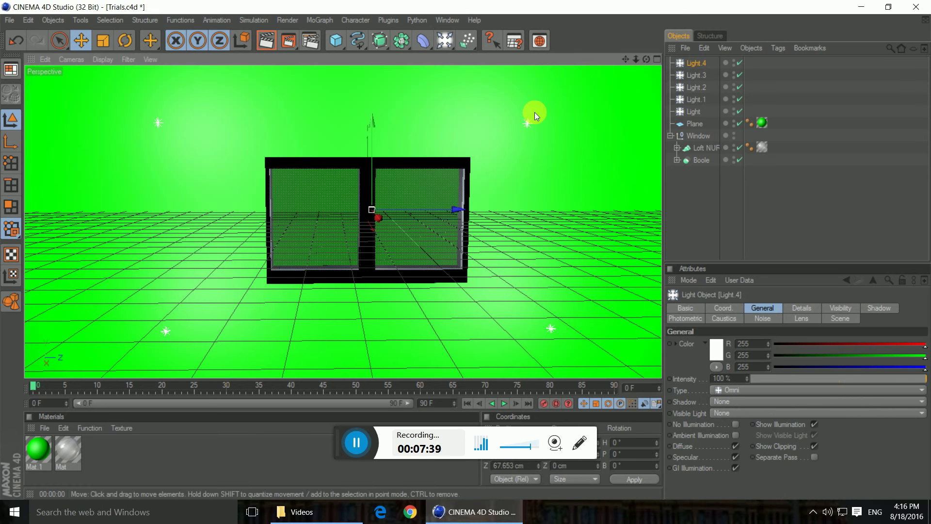
Duplicate the light at the window's middle and move the copy along Z to about -185 cm.
drag(647, 60, 647, 94)
drag(372, 280, 377, 422)
drag(377, 352, 376, 339)
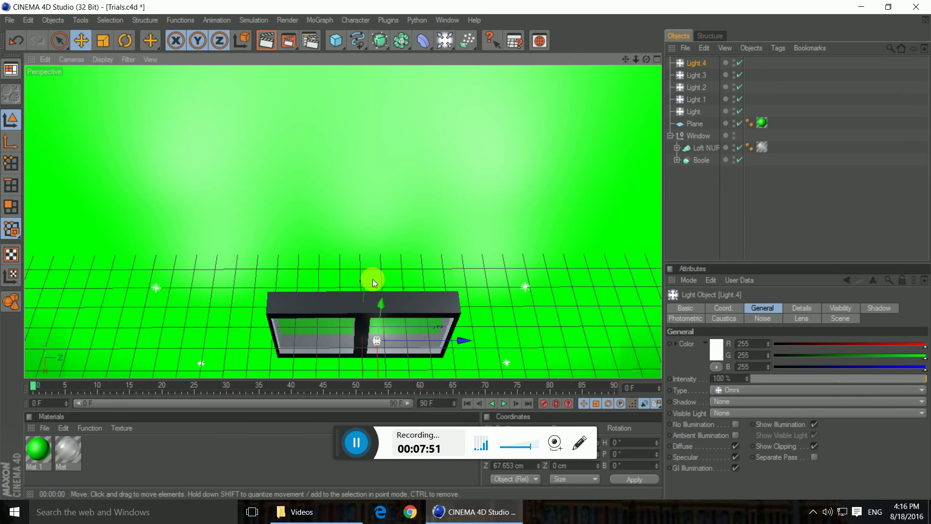
key(ctrl+c)
key(ctrl+v)
drag(424, 341, 479, 342)
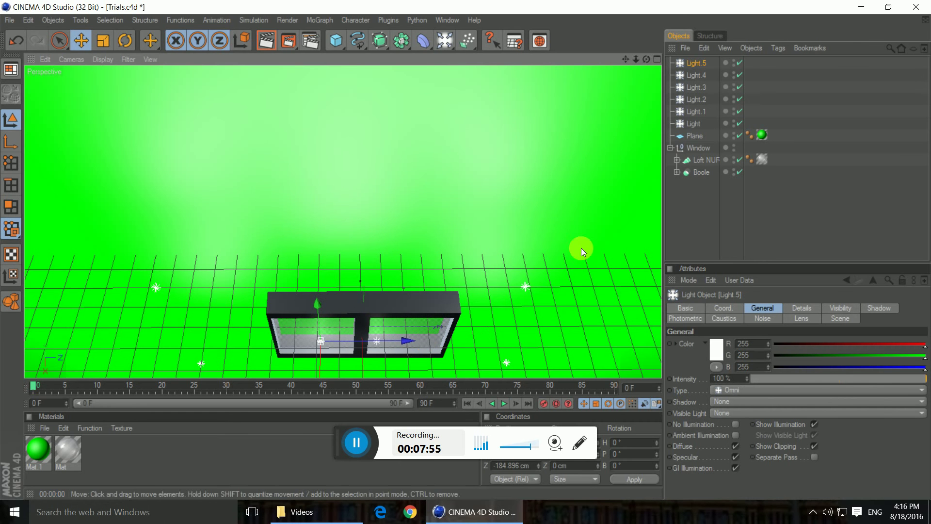
Delete the two middle lights and render the active view with the whole window in frame.
drag(646, 59, 635, 36)
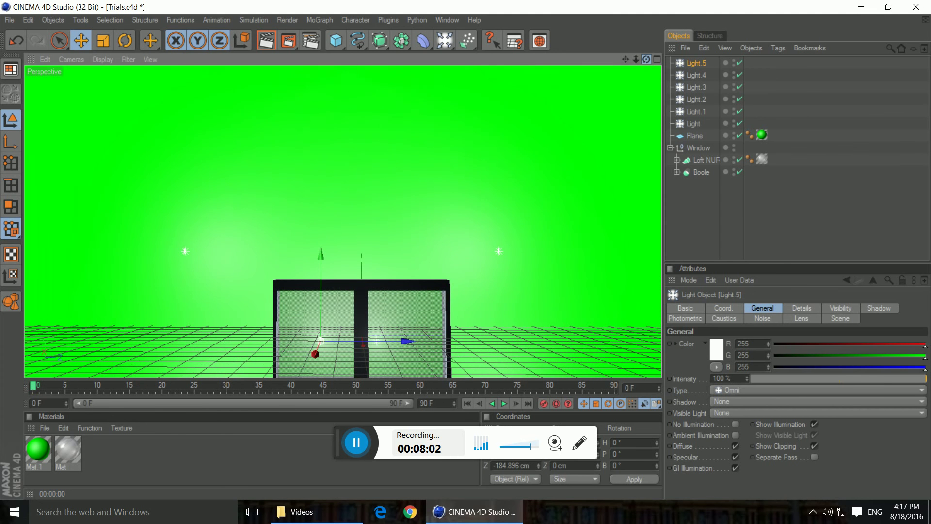
ctrl+click(696, 76)
key(Delete)
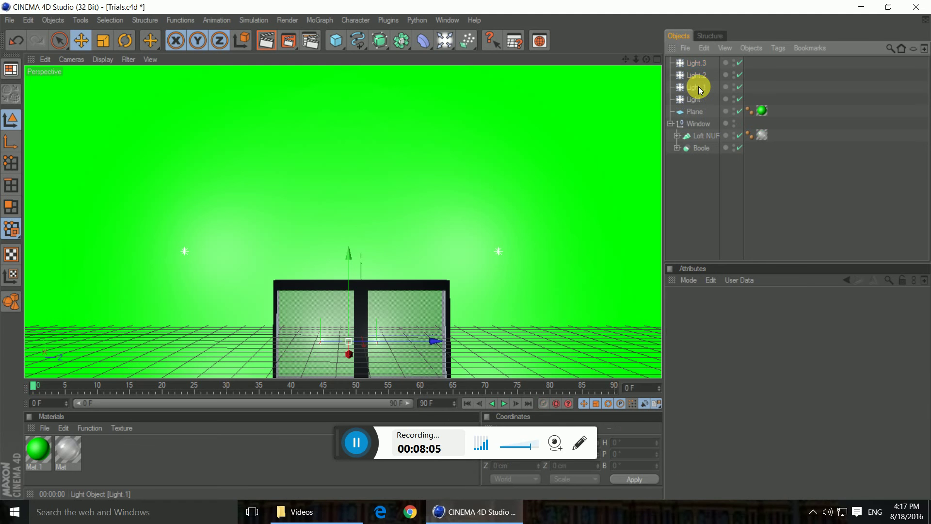
drag(624, 60, 629, 39)
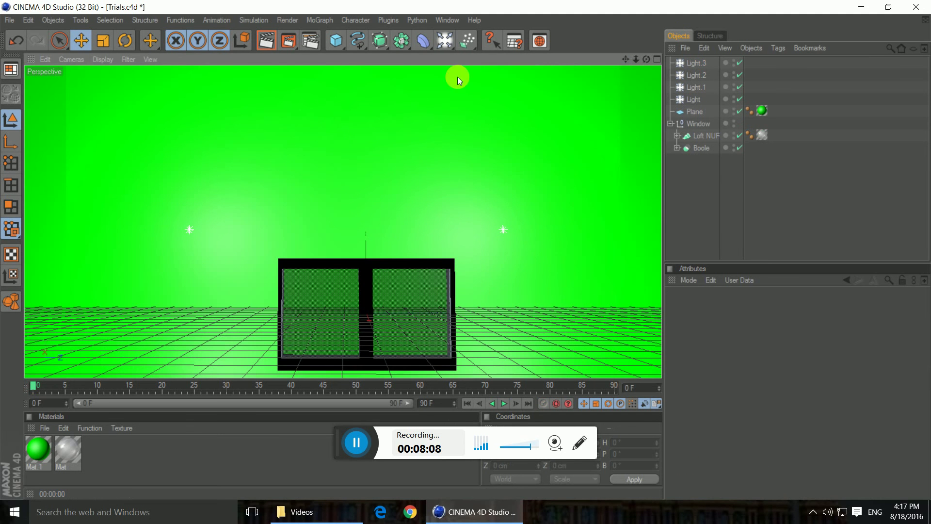
click(269, 41)
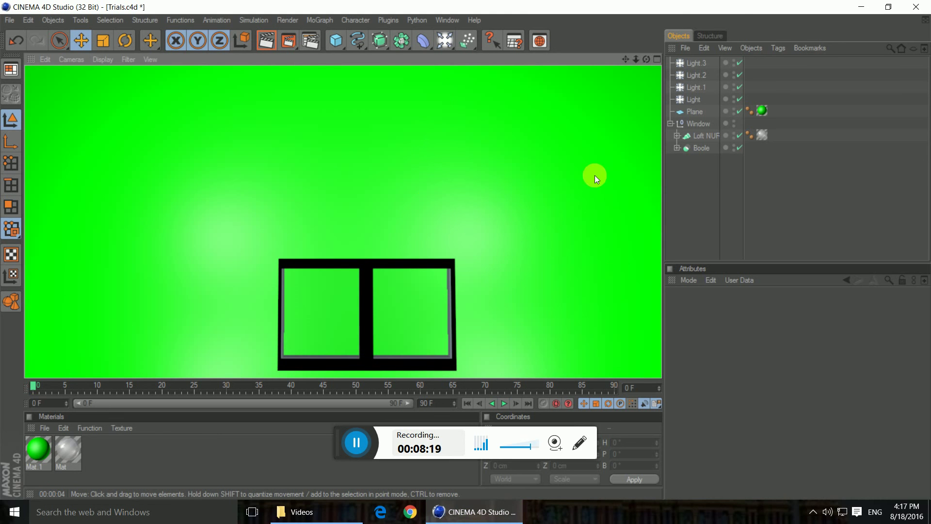
Delete every object in the scene: the four lights, the plane and the window group.
click(697, 64)
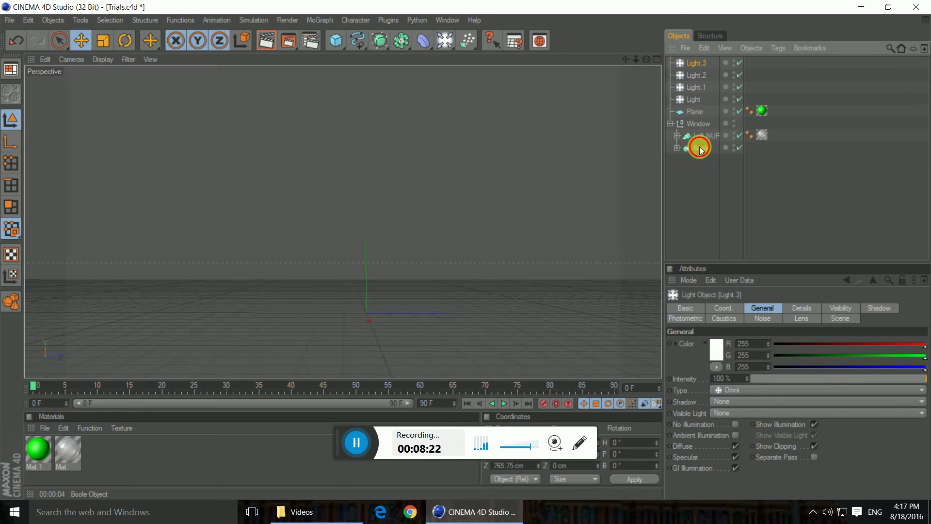
shift+click(700, 148)
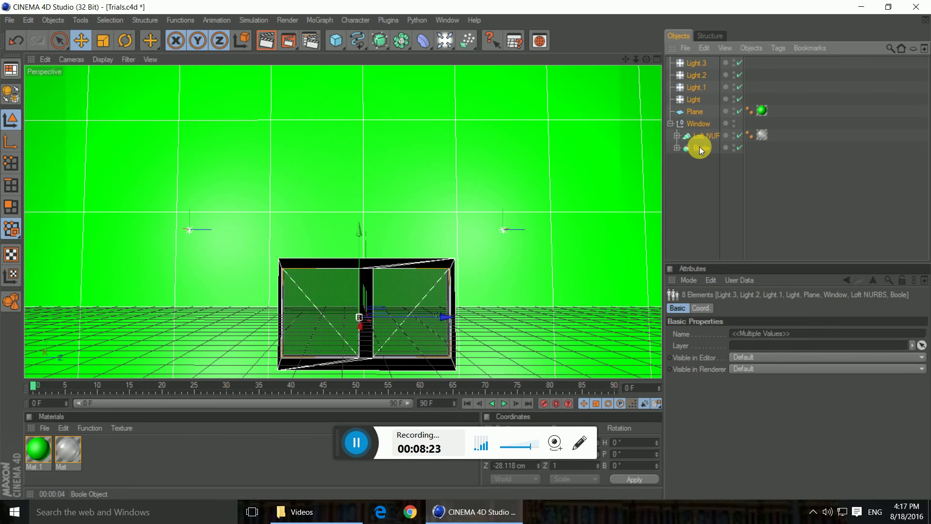
key(Delete)
Add a cube primitive to the empty scene.
drag(646, 60, 671, 73)
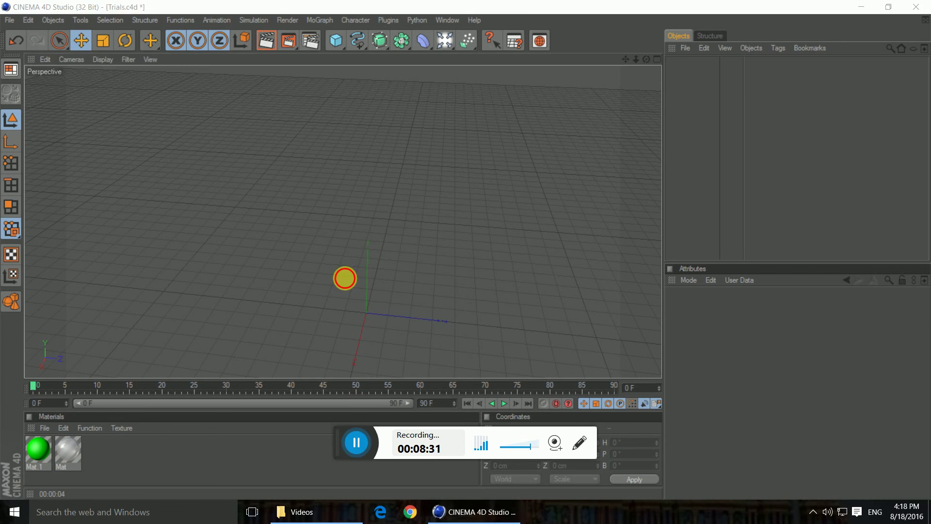
click(336, 42)
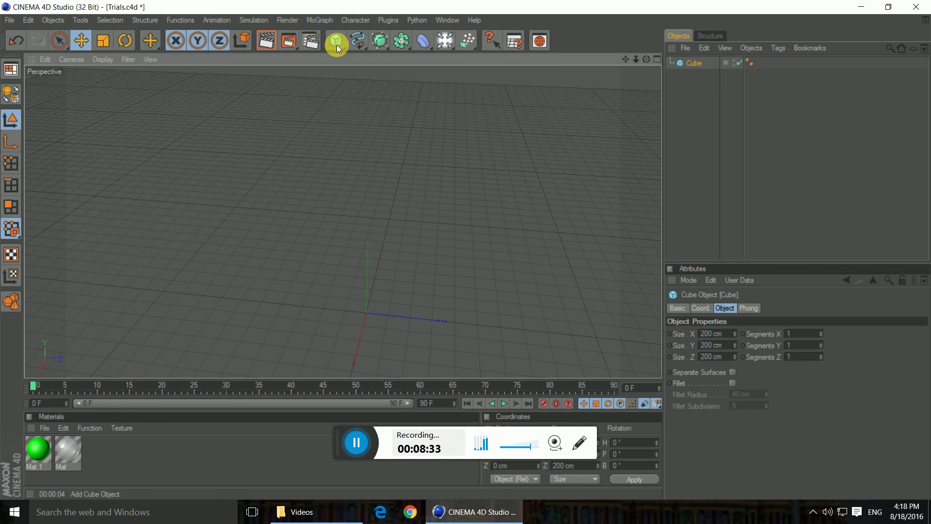
drag(625, 60, 625, 0)
Try an X size of 500 cm on the cube and undo the change.
click(717, 333)
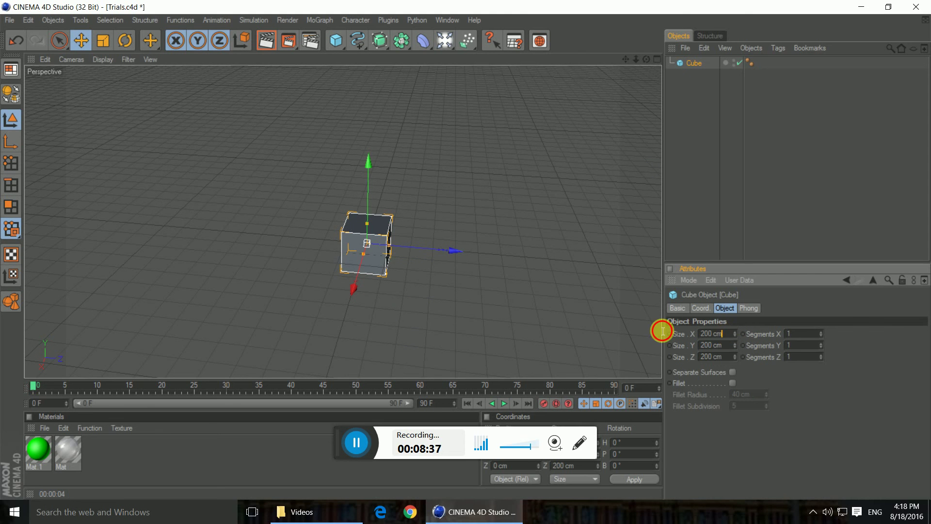
text(500)
key(Return)
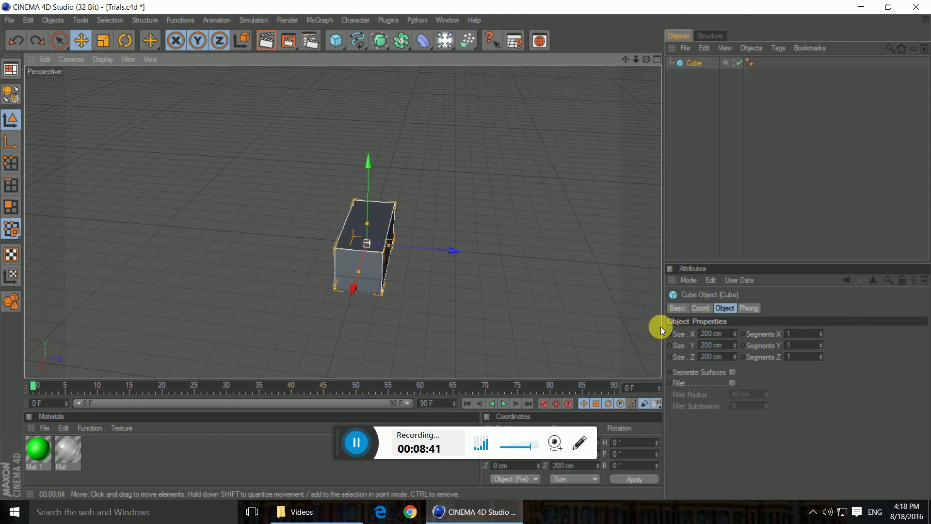
key(ctrl+z)
Set the cube's size to 500 cm in Y, 800 cm in Z and 100 cm in X.
click(719, 345)
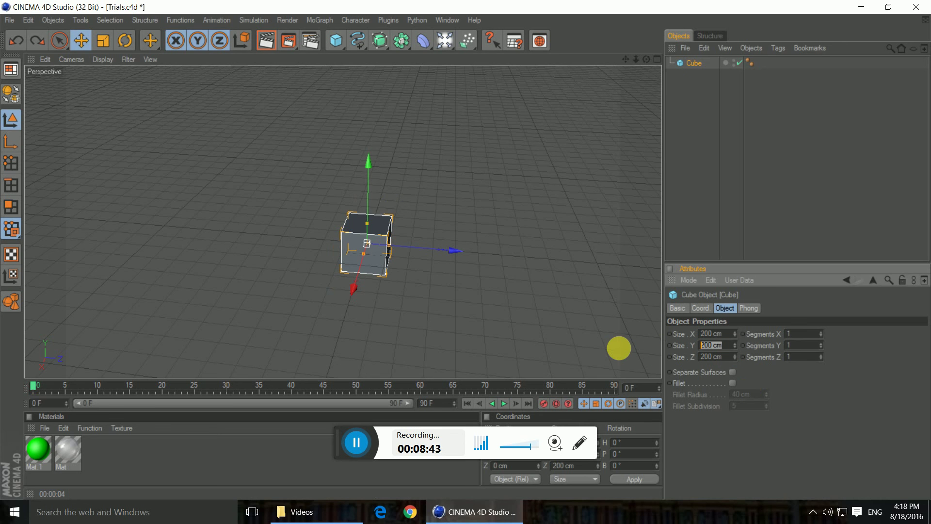
key(BackSpace)
key(BackSpace)
key(BackSpace)
key(BackSpace)
key(BackSpace)
key(BackSpace)
text(500)
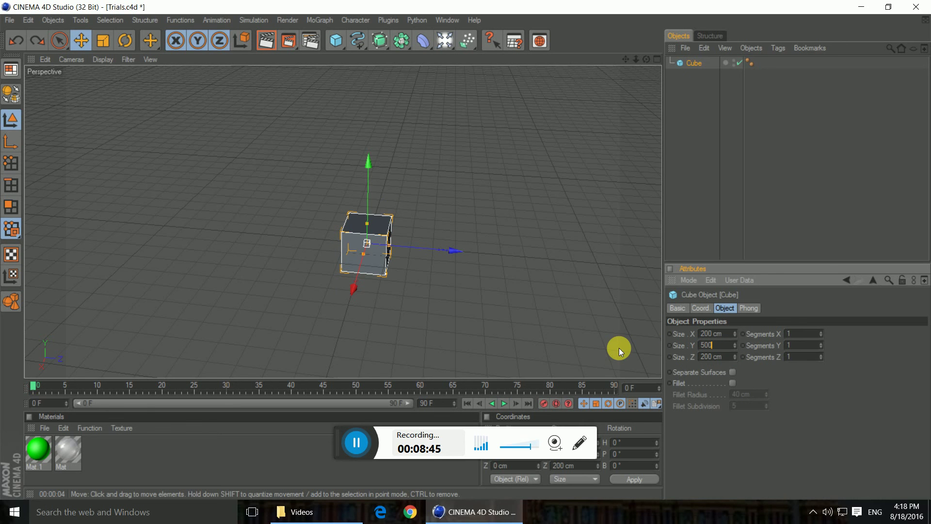
key(Return)
click(722, 356)
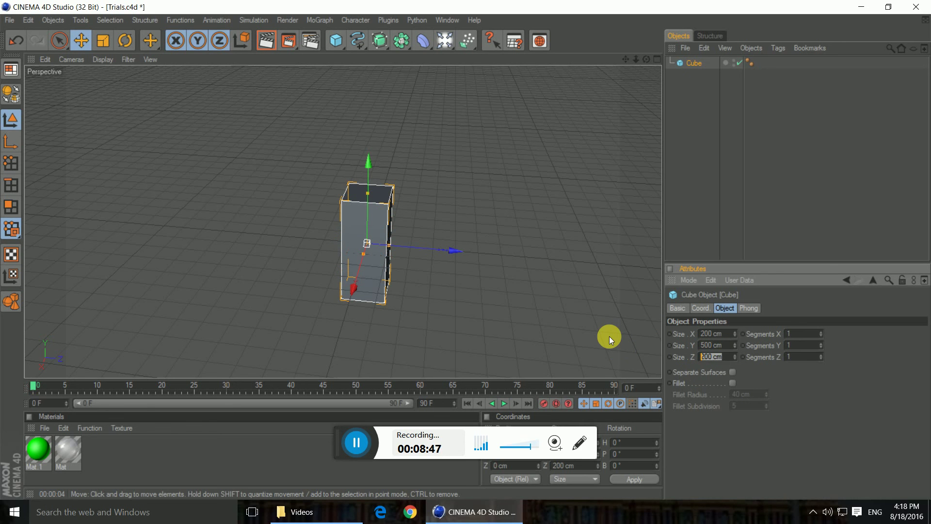
text(800)
key(Return)
click(703, 333)
text(100)
key(Return)
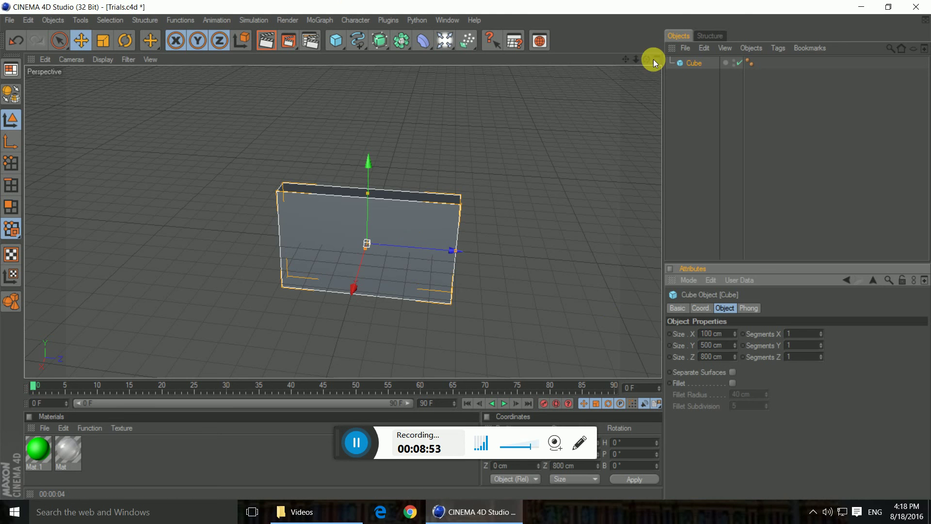
Add a rectangle spline, shift it along X in front of the cube, and set its plane to ZY.
drag(647, 59, 660, 55)
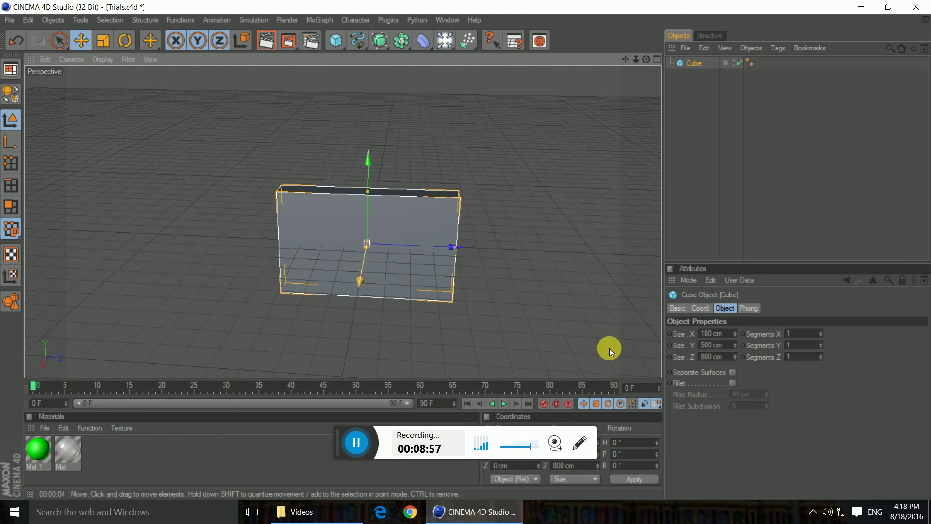
drag(362, 39, 400, 113)
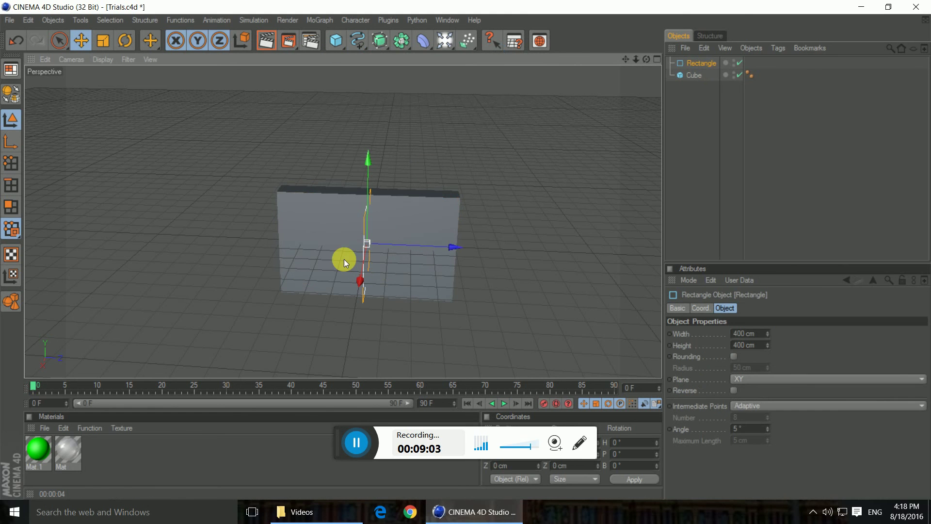
drag(359, 282, 359, 289)
click(738, 379)
click(748, 402)
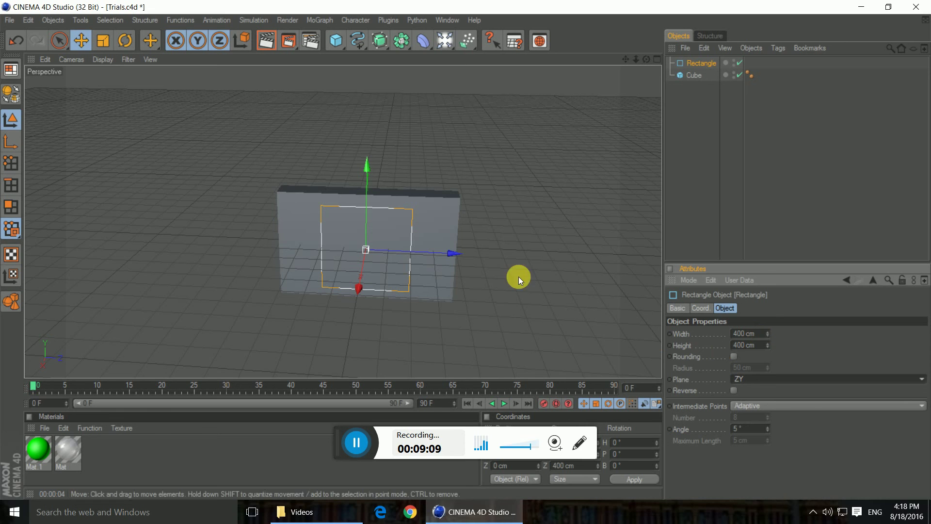
Make the rectangle 200 cm high and 300 cm wide, and place it at the cube face's upper left at about Z -193 cm.
key(Tab)
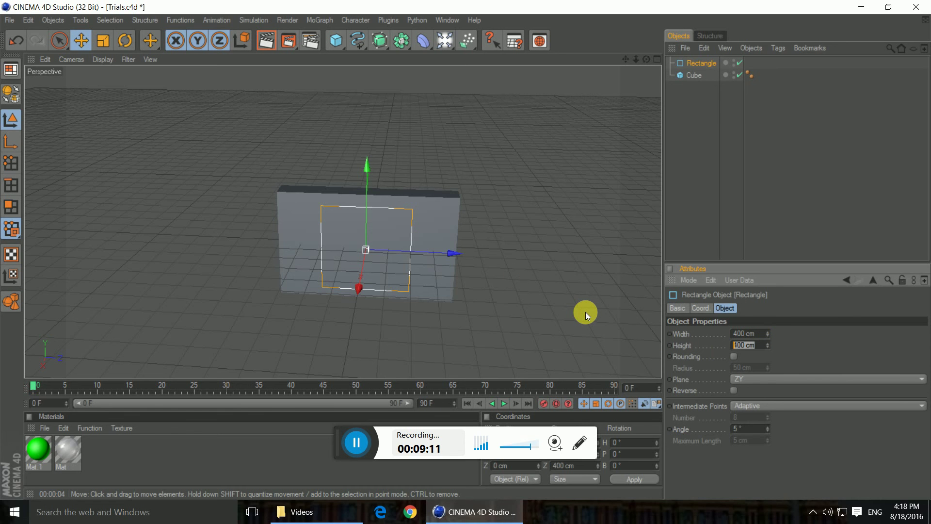
text(2)
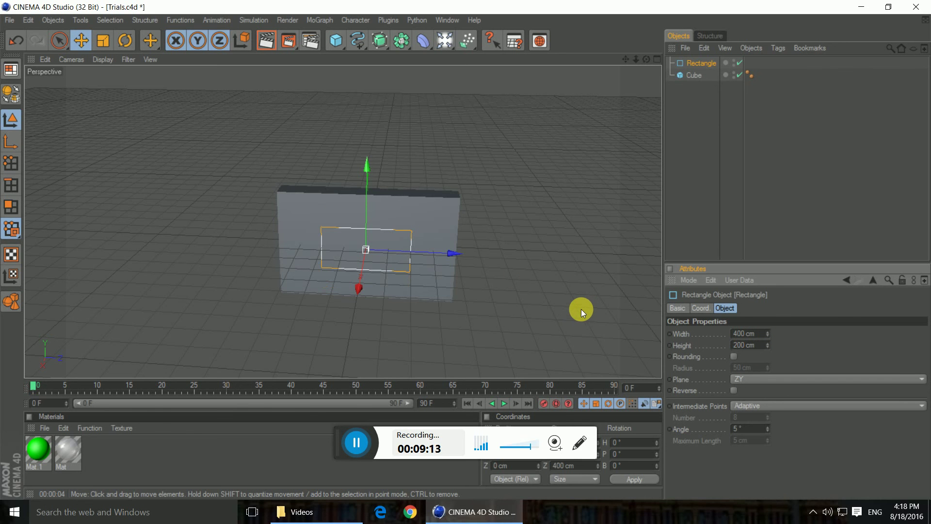
click(743, 335)
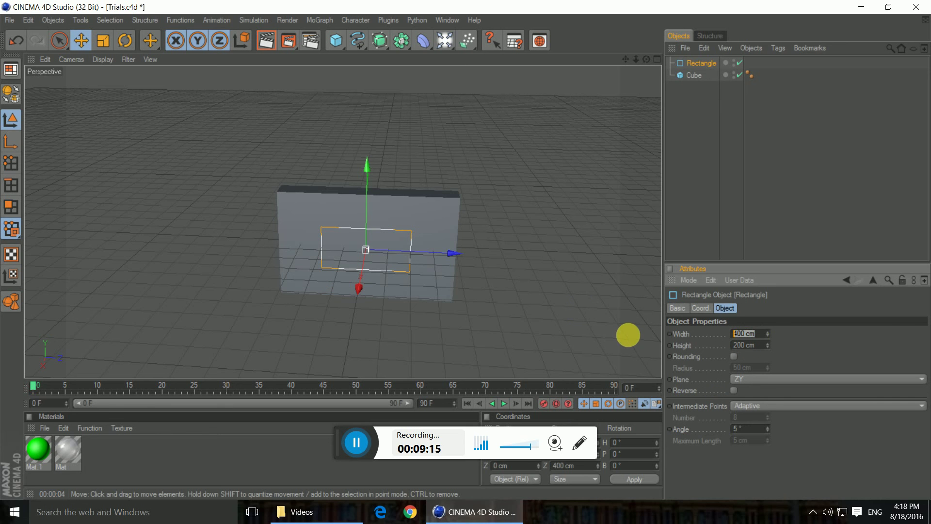
text(300)
key(Return)
drag(421, 251, 378, 248)
drag(323, 199, 322, 177)
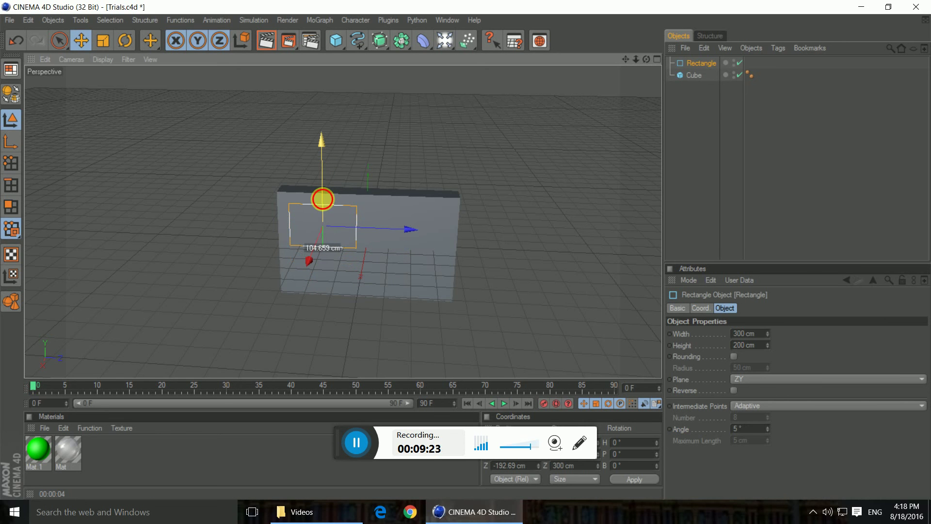
Duplicate the rectangle to the face's upper right at about Z 194 cm, and place a further copy directly below it.
key(ctrl+c)
key(ctrl+v)
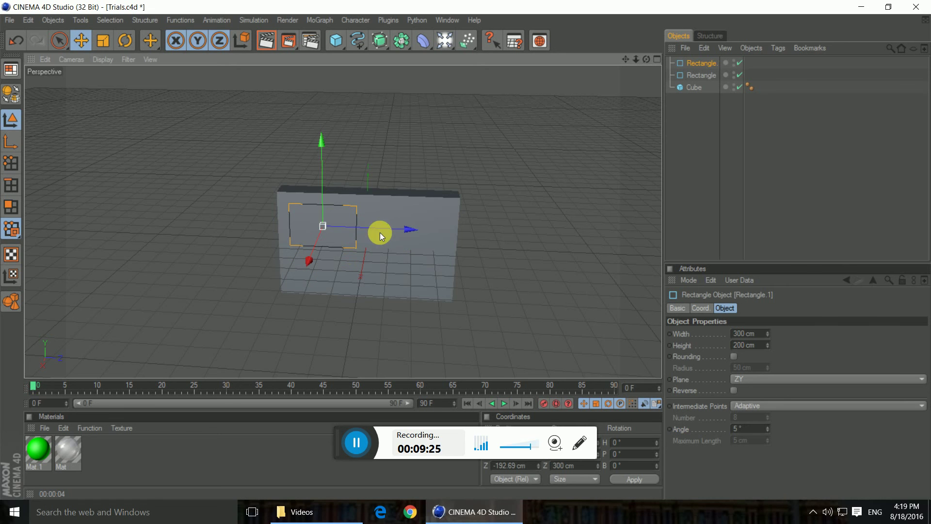
drag(383, 229, 471, 232)
key(ctrl+c)
key(ctrl+v)
drag(414, 182, 414, 228)
drag(414, 182, 415, 181)
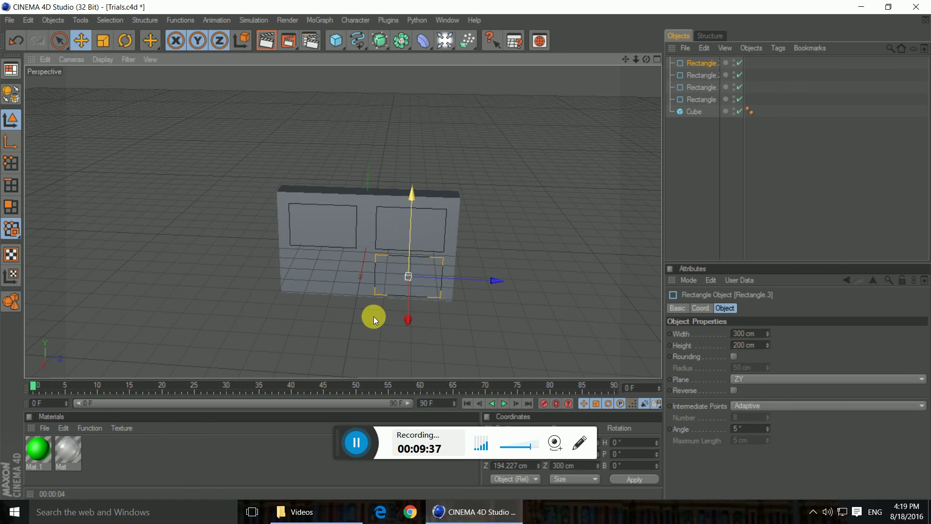
Place the fourth rectangle copy at the face's lower left, at about Z -197 cm.
drag(467, 278, 380, 278)
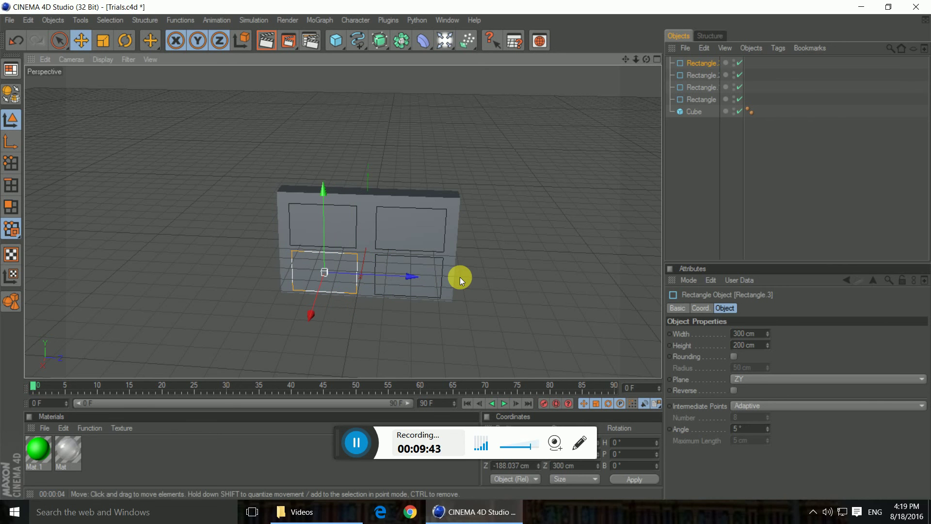
key(ctrl+z)
drag(481, 278, 396, 277)
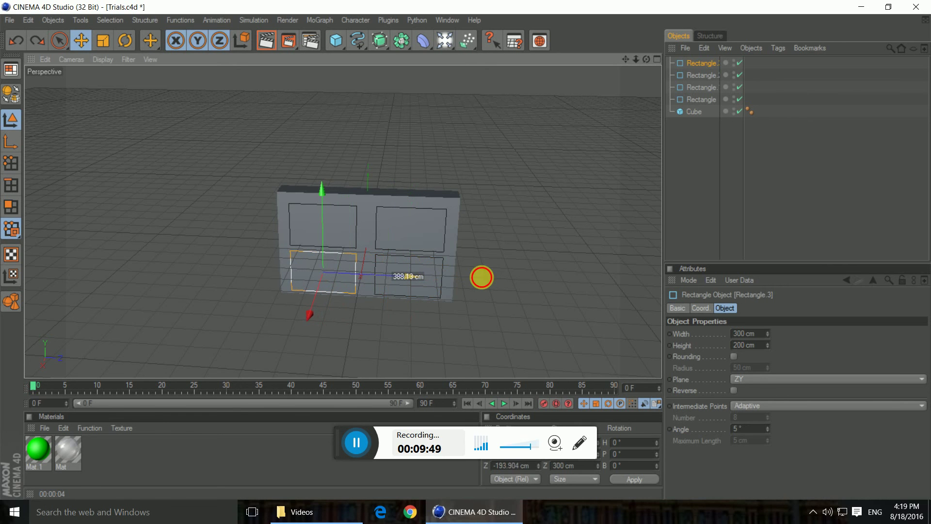
Make all four rectangles editable and connect them into one spline object.
shift+click(701, 99)
key(c)
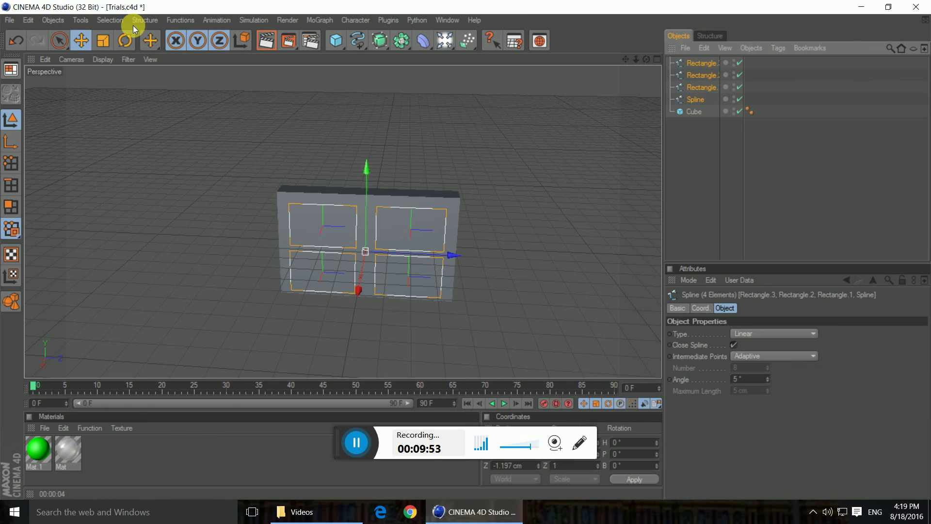
click(173, 22)
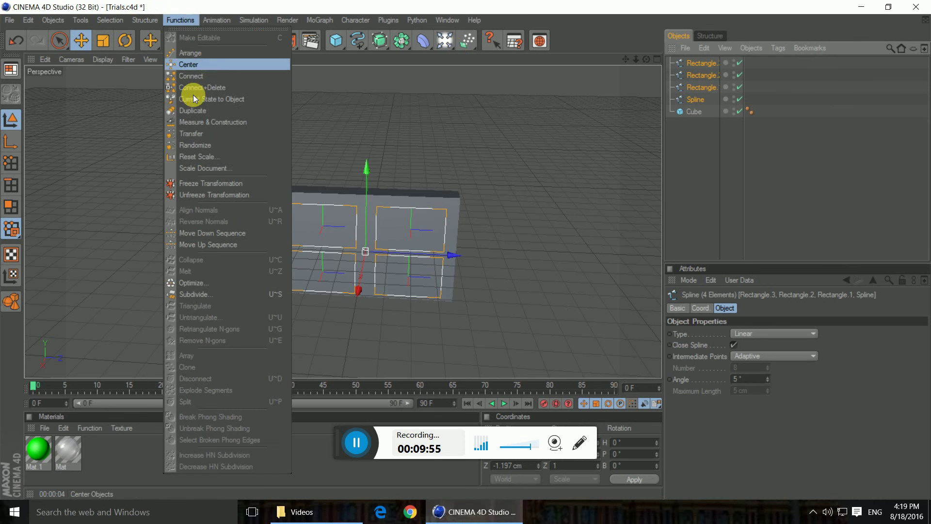
click(217, 77)
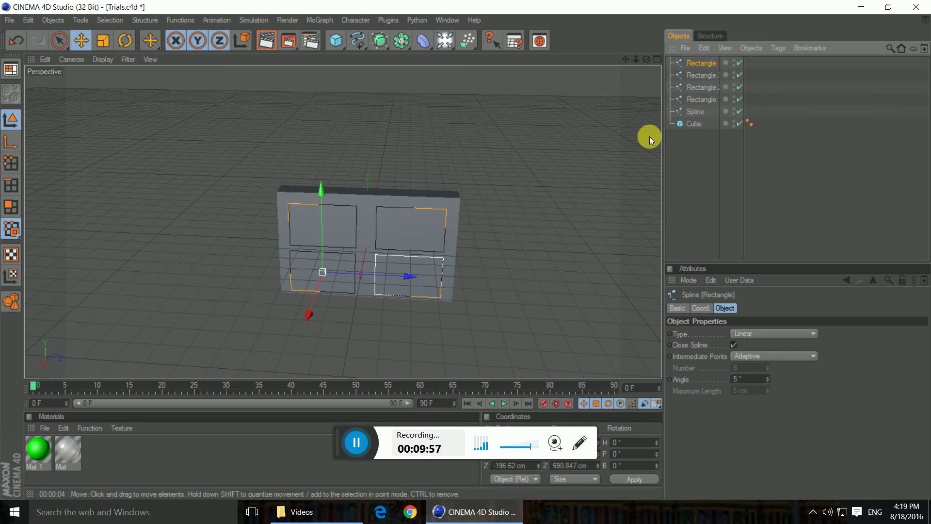
Delete the four original splines, keeping the connected one.
click(711, 76)
shift+click(696, 111)
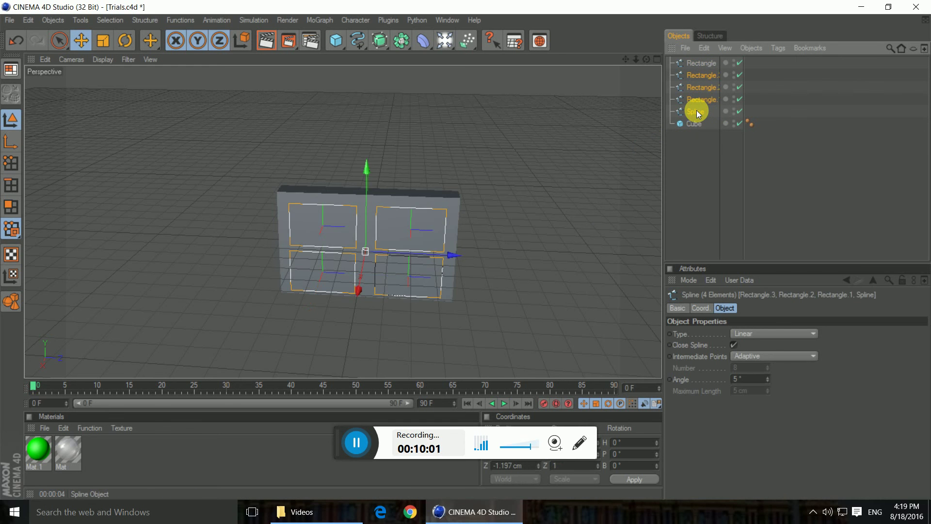
key(Delete)
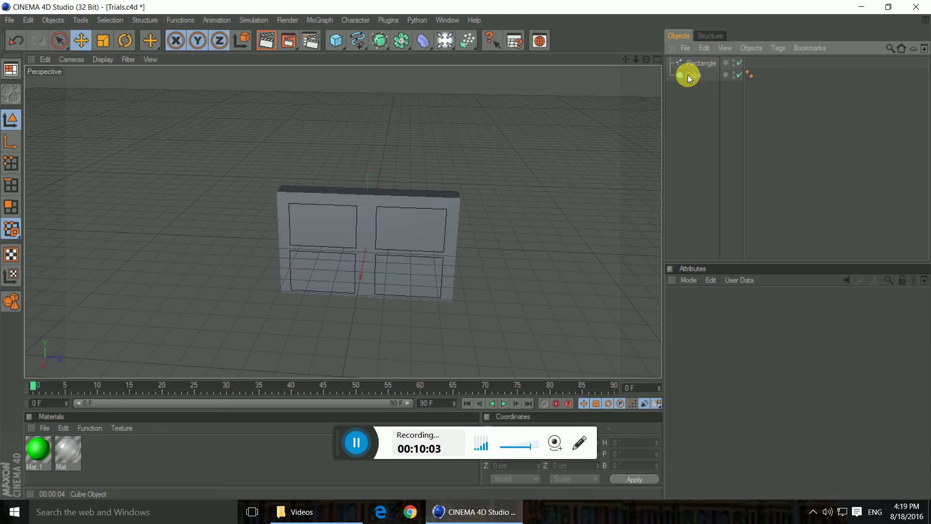
Undo the deletion, the connecting and the conversion of the four rectangles.
key(ctrl+z)
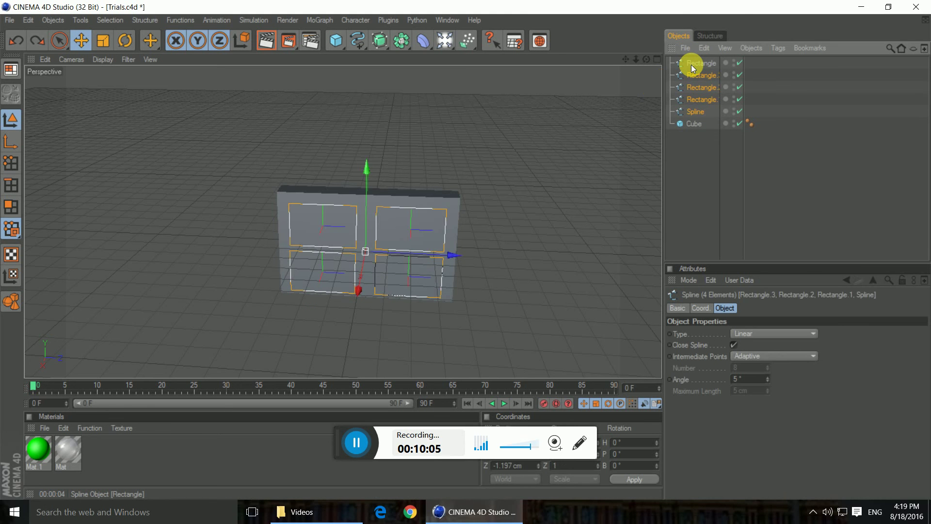
key(ctrl+z)
key(ctrl+z)
key(ctrl+z)
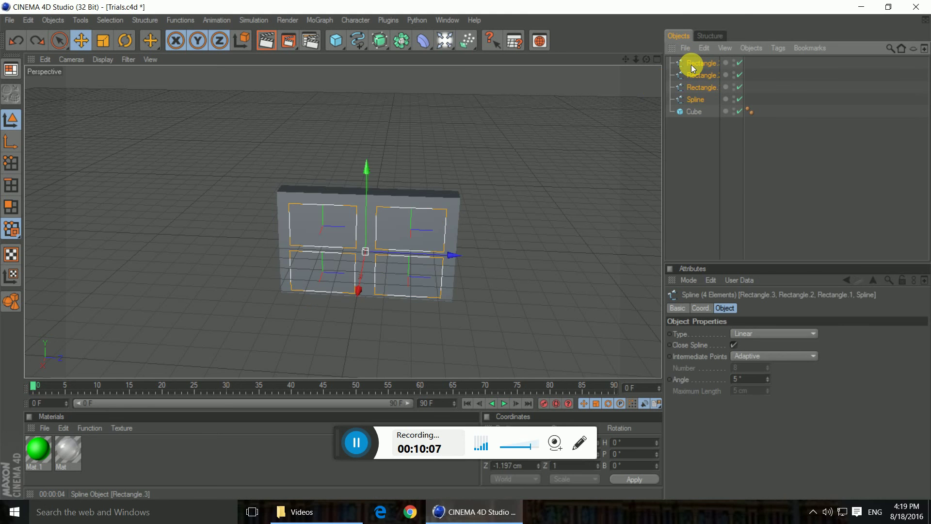
Move the two left rectangles together along Z toward the window's centre, to about Z -171 cm.
click(701, 63)
ctrl+click(703, 75)
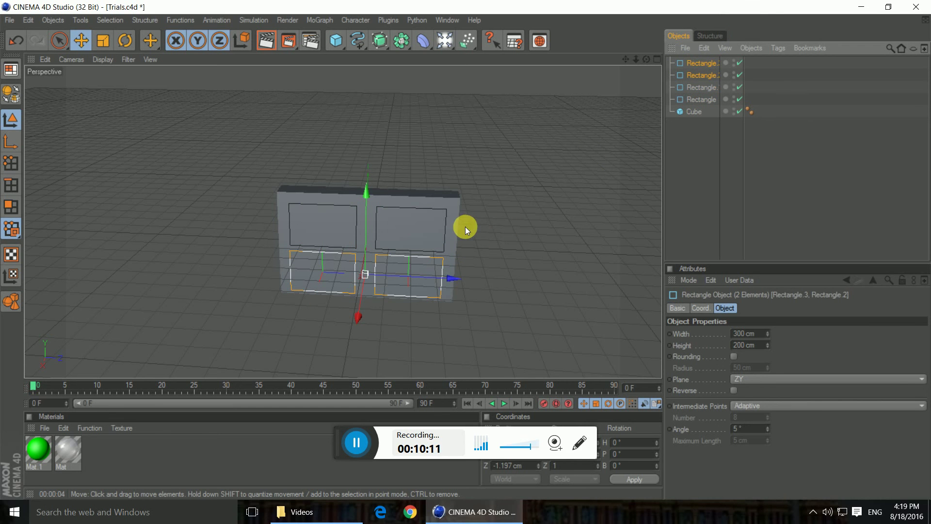
ctrl+click(698, 76)
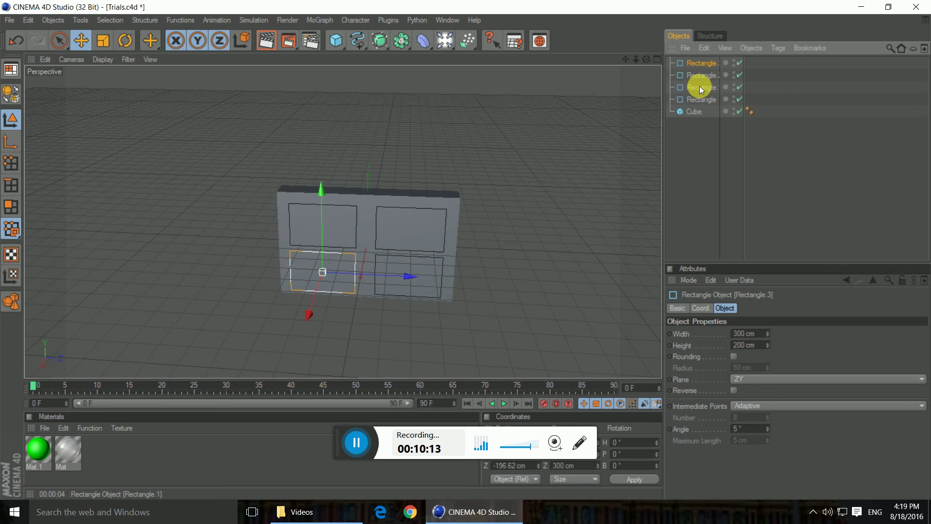
ctrl+click(700, 86)
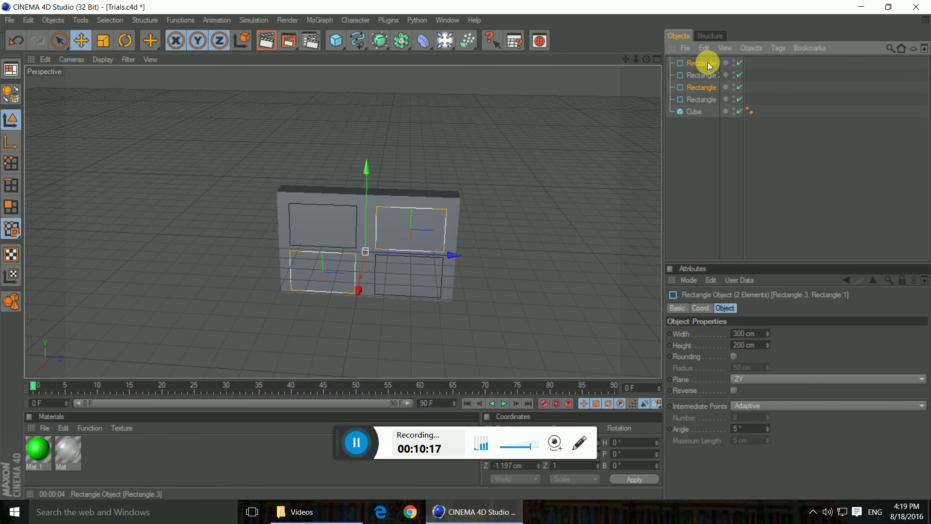
ctrl+click(704, 86)
ctrl+click(702, 99)
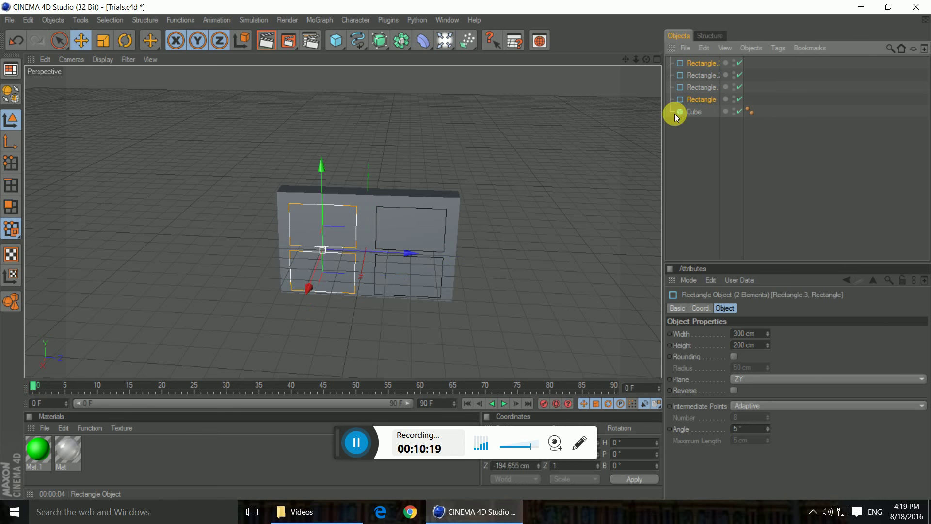
click(382, 252)
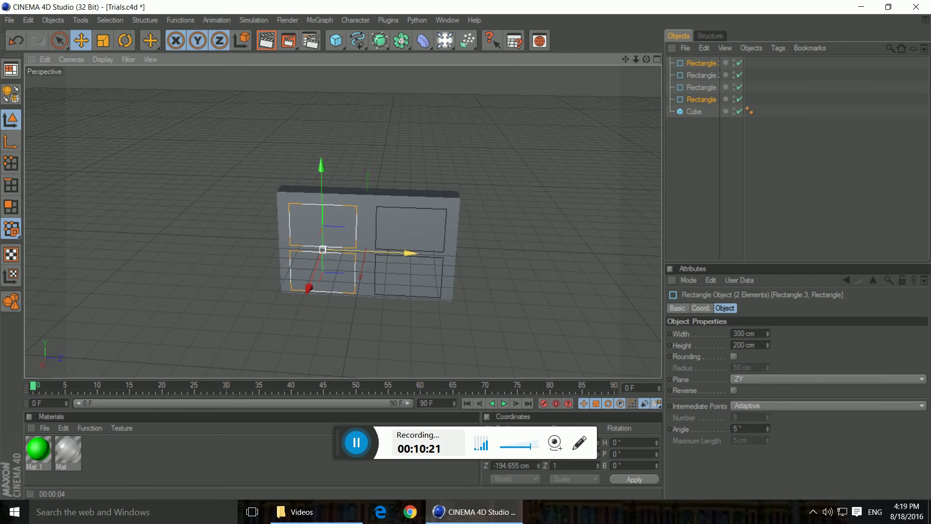
drag(410, 252, 382, 251)
Move the two right rectangles together along Z toward the window's centre, to about Z 174 cm.
click(701, 76)
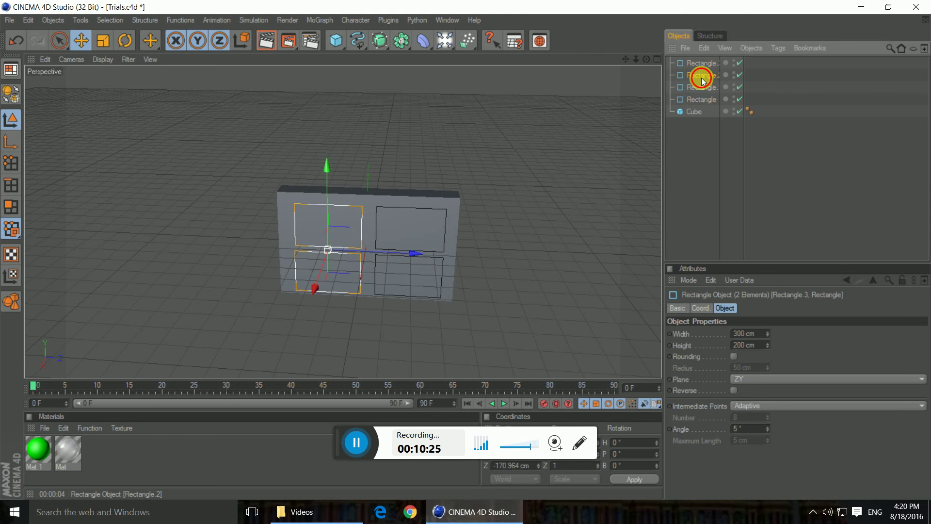
ctrl+click(698, 88)
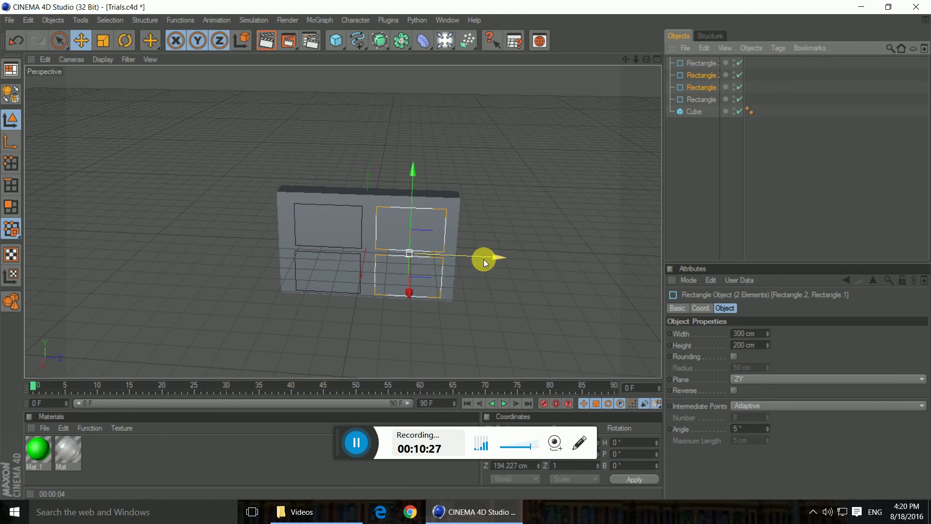
drag(409, 253, 410, 254)
drag(491, 257, 486, 257)
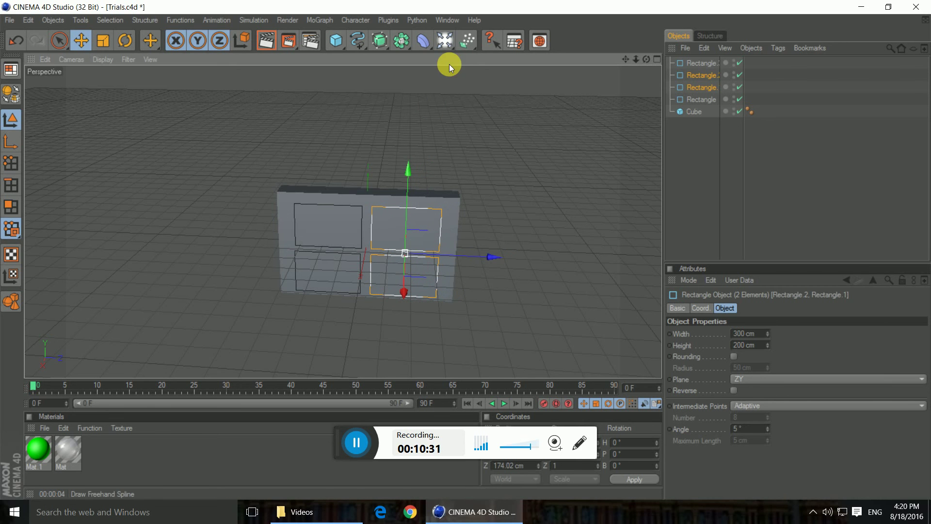
Make all four rectangles editable and connect them into a single spline object.
ctrl+click(700, 63)
ctrl+click(697, 100)
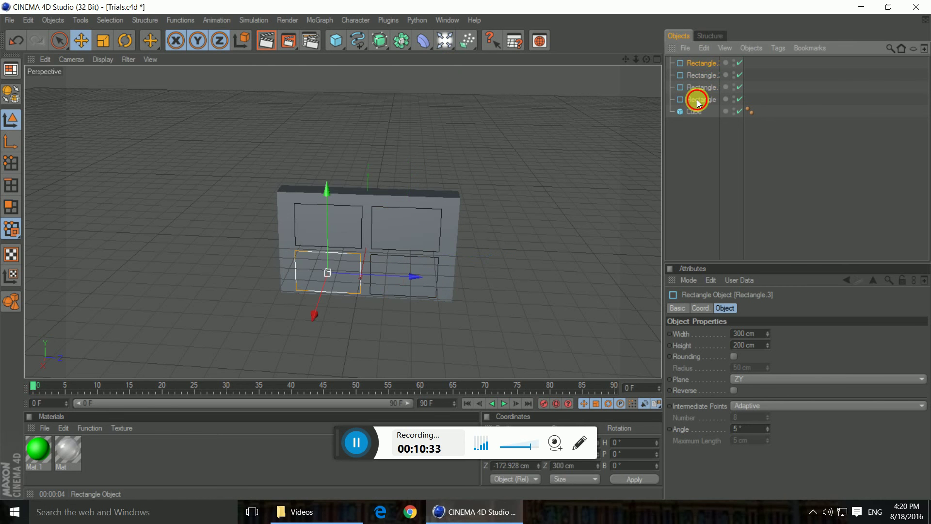
key(c)
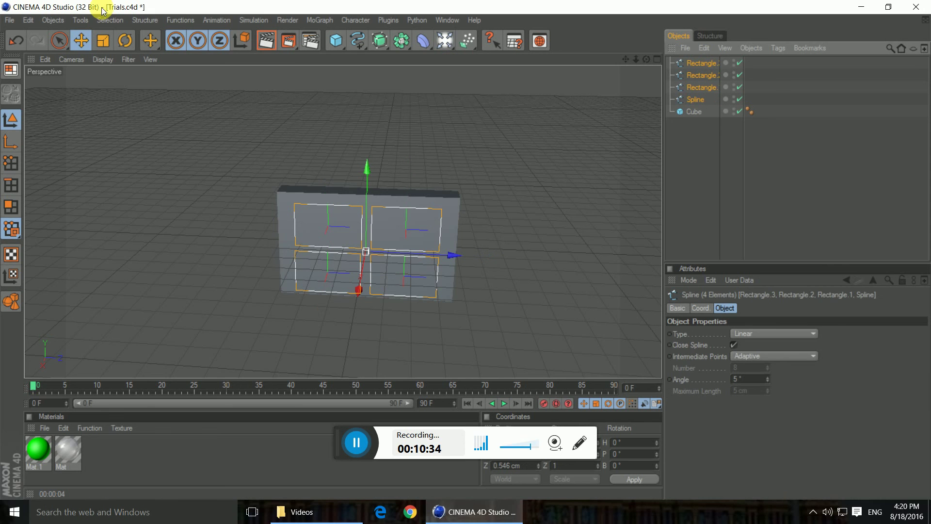
click(178, 20)
click(193, 82)
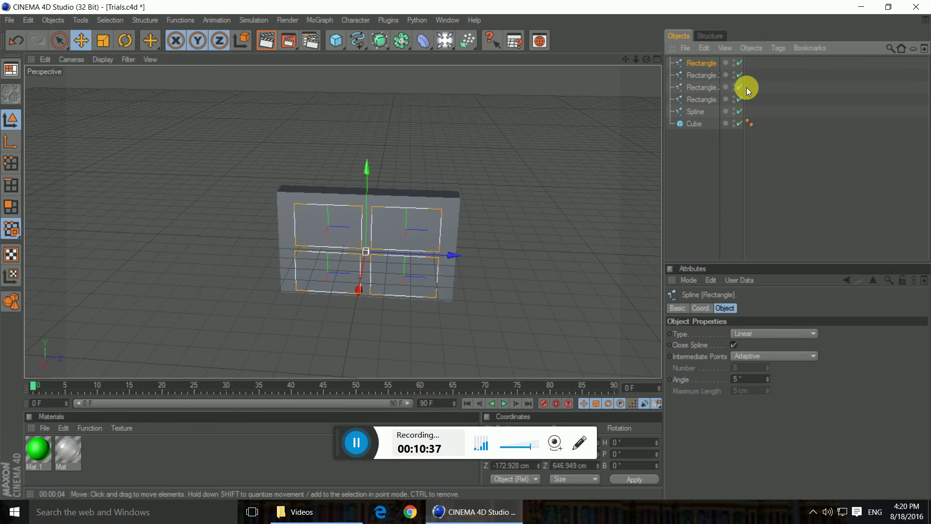
Delete the four separate source splines so that only the connected spline and the cube are kept.
click(711, 75)
ctrl+click(694, 112)
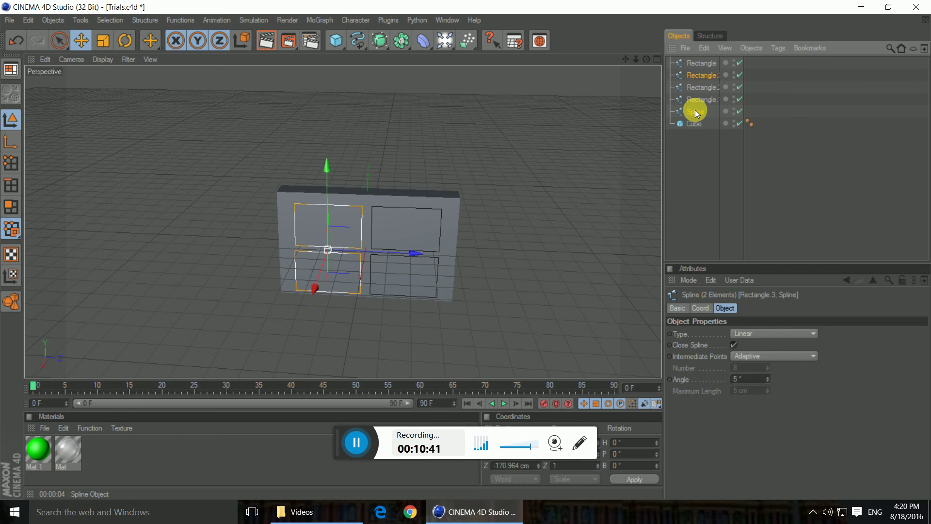
shift+click(706, 90)
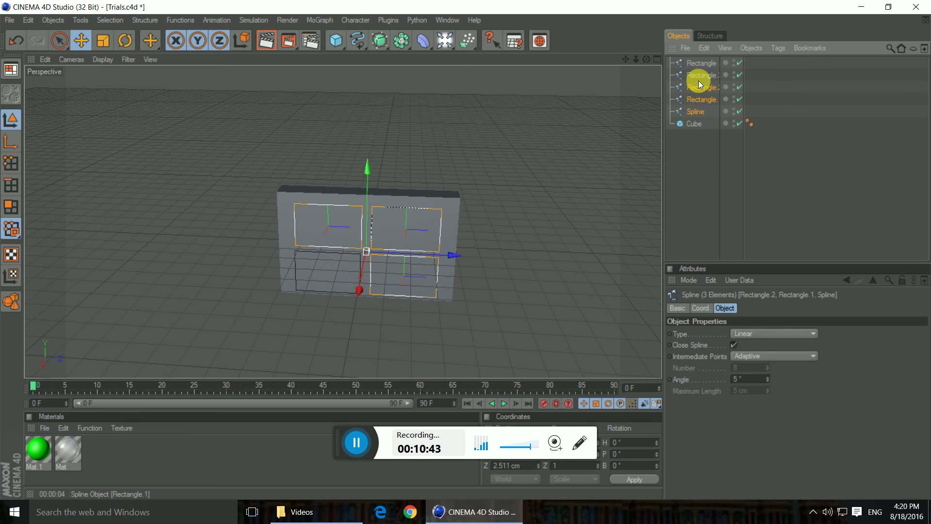
ctrl+click(697, 78)
key(Delete)
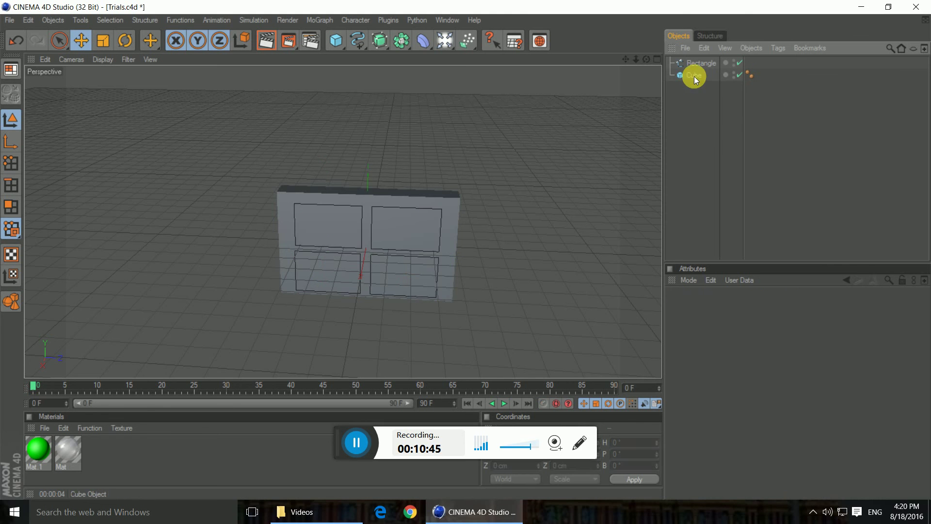
Add an Extrude NURBS object and nest the connected rectangle spline inside it.
click(703, 63)
click(380, 41)
click(504, 51)
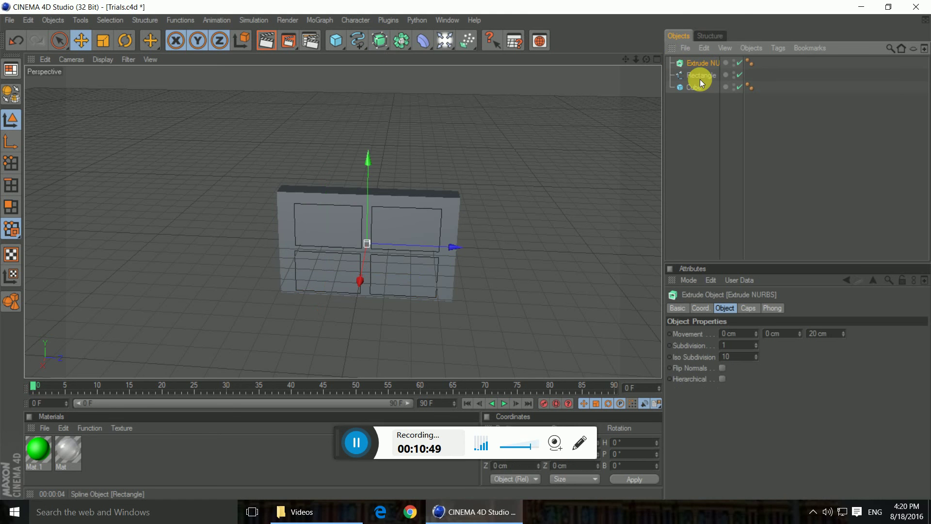
drag(699, 78, 703, 63)
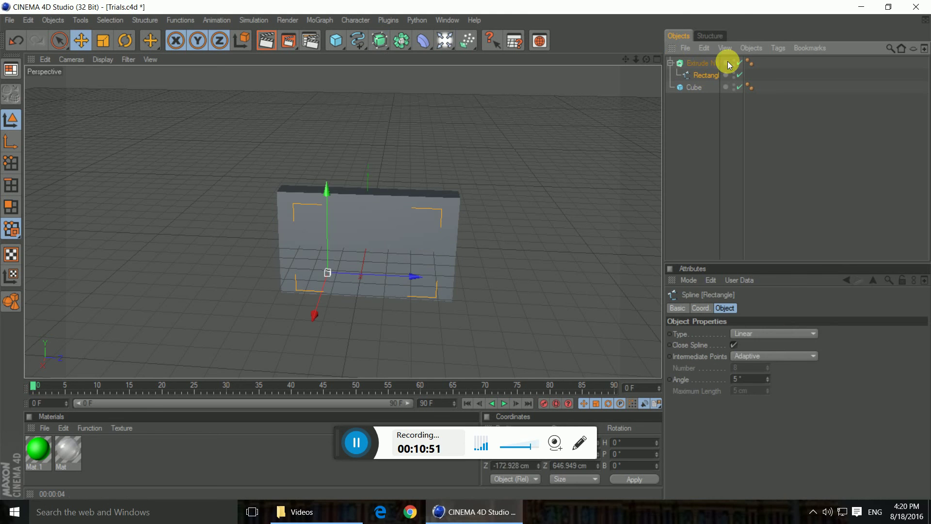
Set the extrusion's movement to 900 cm in X and 0 cm in Z, and shift it back along X through the cube.
click(706, 63)
click(832, 334)
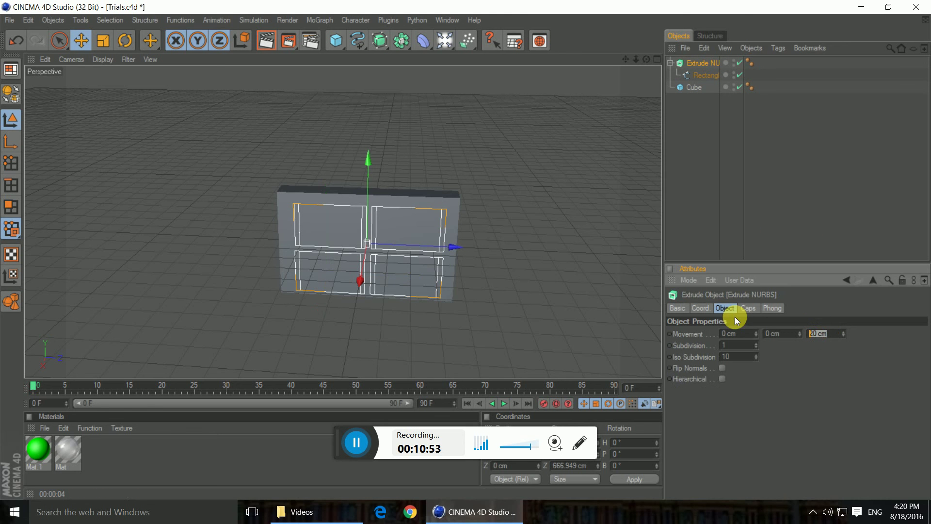
text(0)
key(Return)
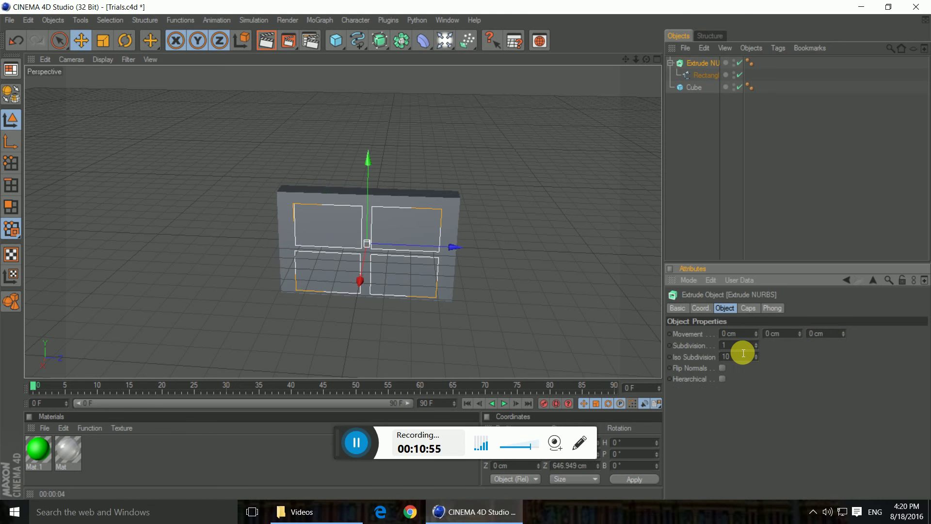
click(753, 339)
text(900)
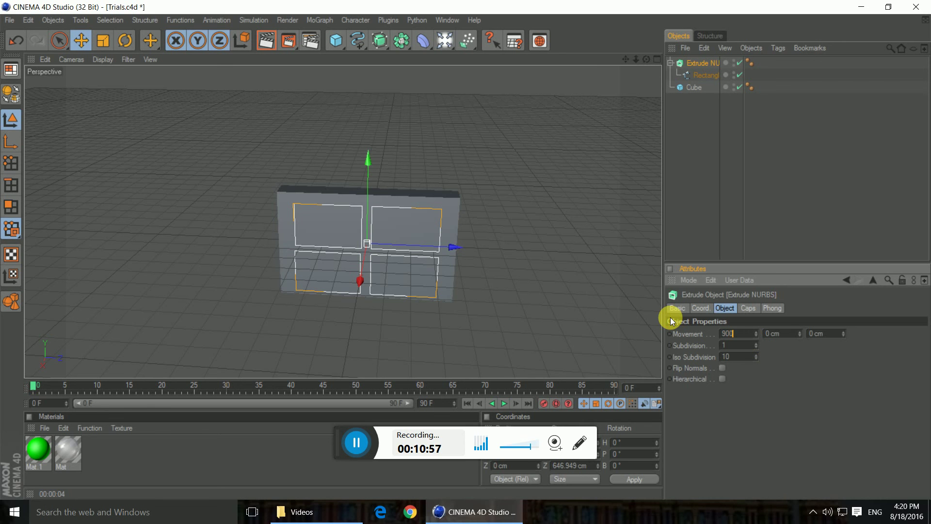
key(Return)
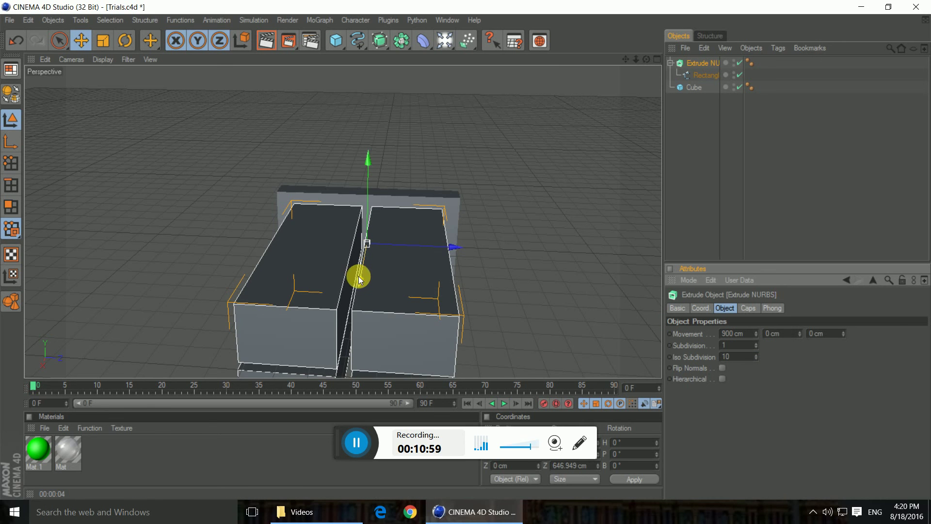
mouse_move(359, 275)
mouse_down()
mouse_move(363, 256)
mouse_move(357, 275)
mouse_up()
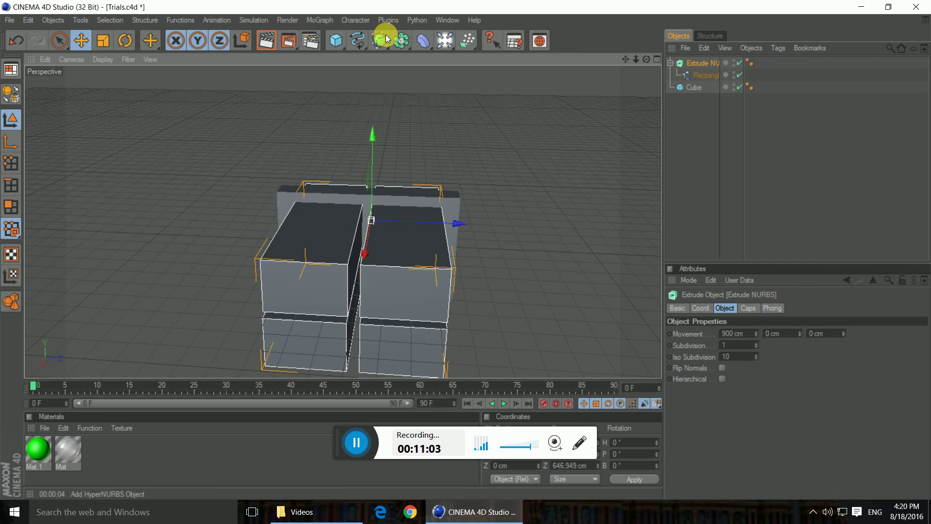
Add a Boole object and nest the cube above the Extrude NURBS in it to cut the four openings.
drag(393, 38, 530, 52)
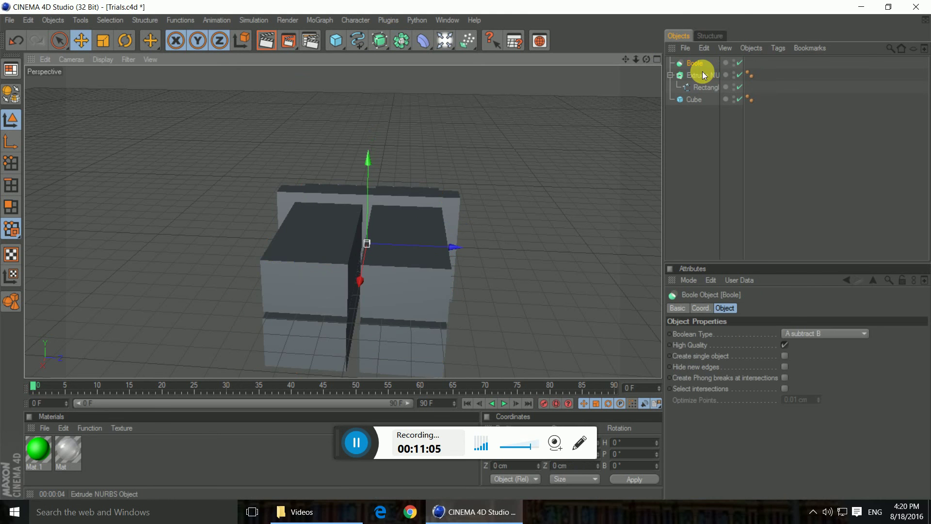
drag(702, 71, 696, 64)
ctrl+click(697, 101)
drag(697, 101, 694, 65)
click(694, 115)
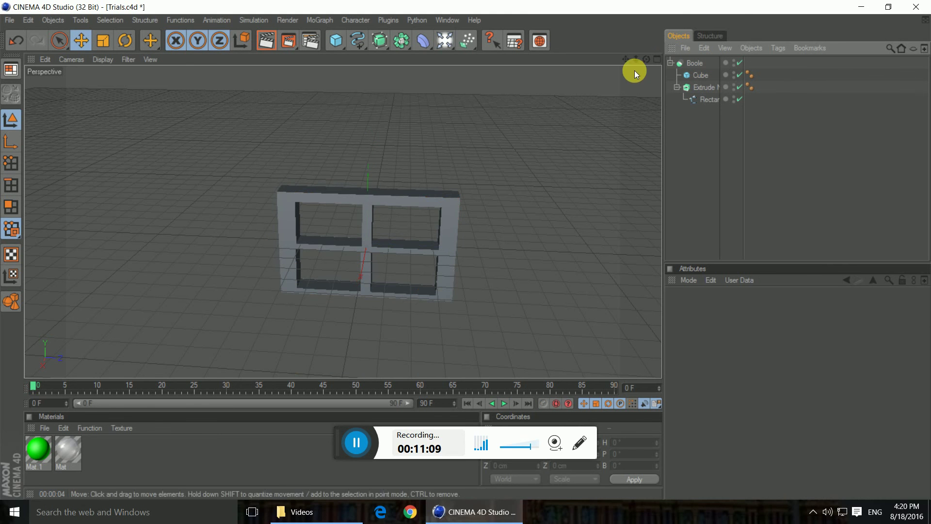
drag(646, 59, 647, 60)
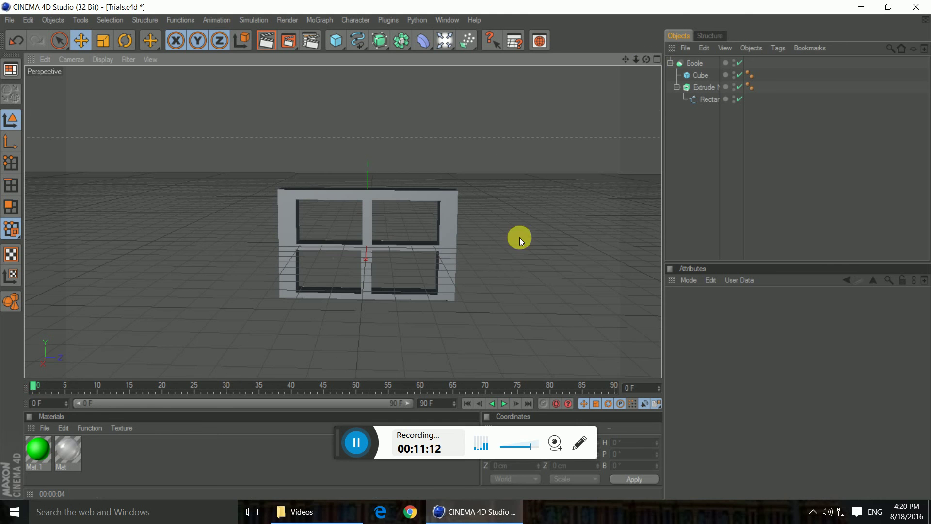
Collapse the Boole's hierarchy, rename it "Four hole window" and widen the object name column to fit.
click(669, 64)
double_click(705, 64)
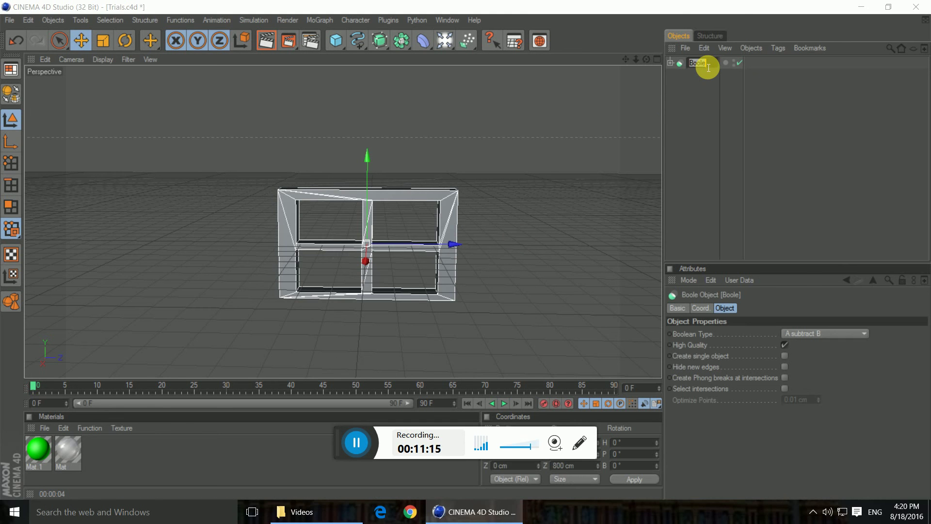
text(Fo)
text(u)
text(r he)
text(le)
text( window)
key(Return)
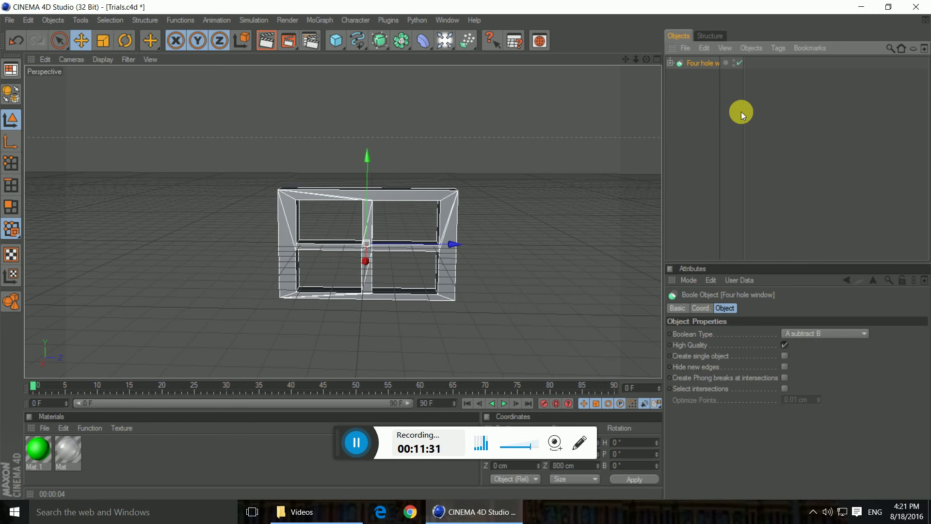
drag(741, 111, 750, 111)
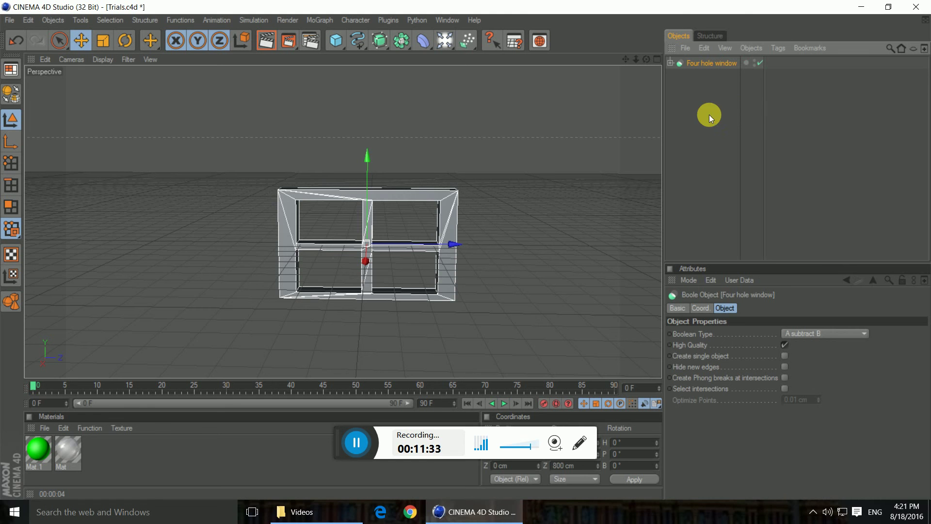
click(692, 145)
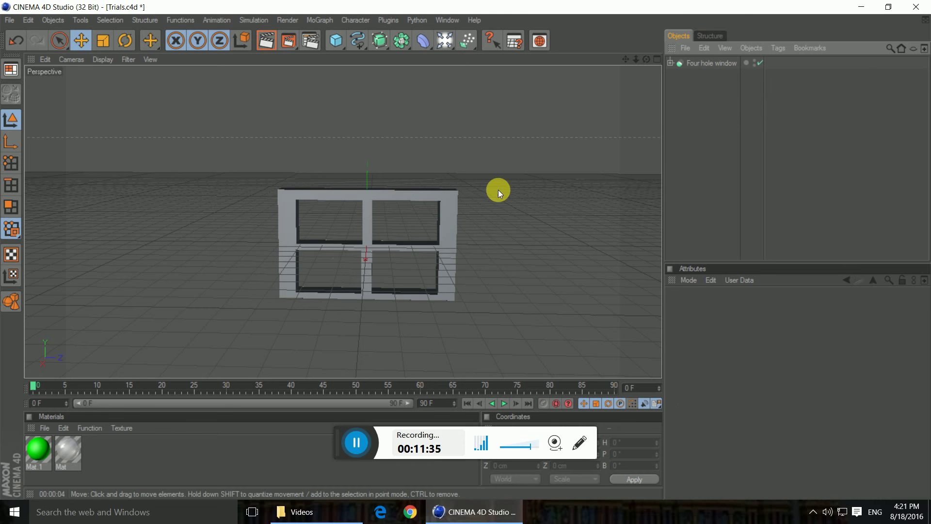